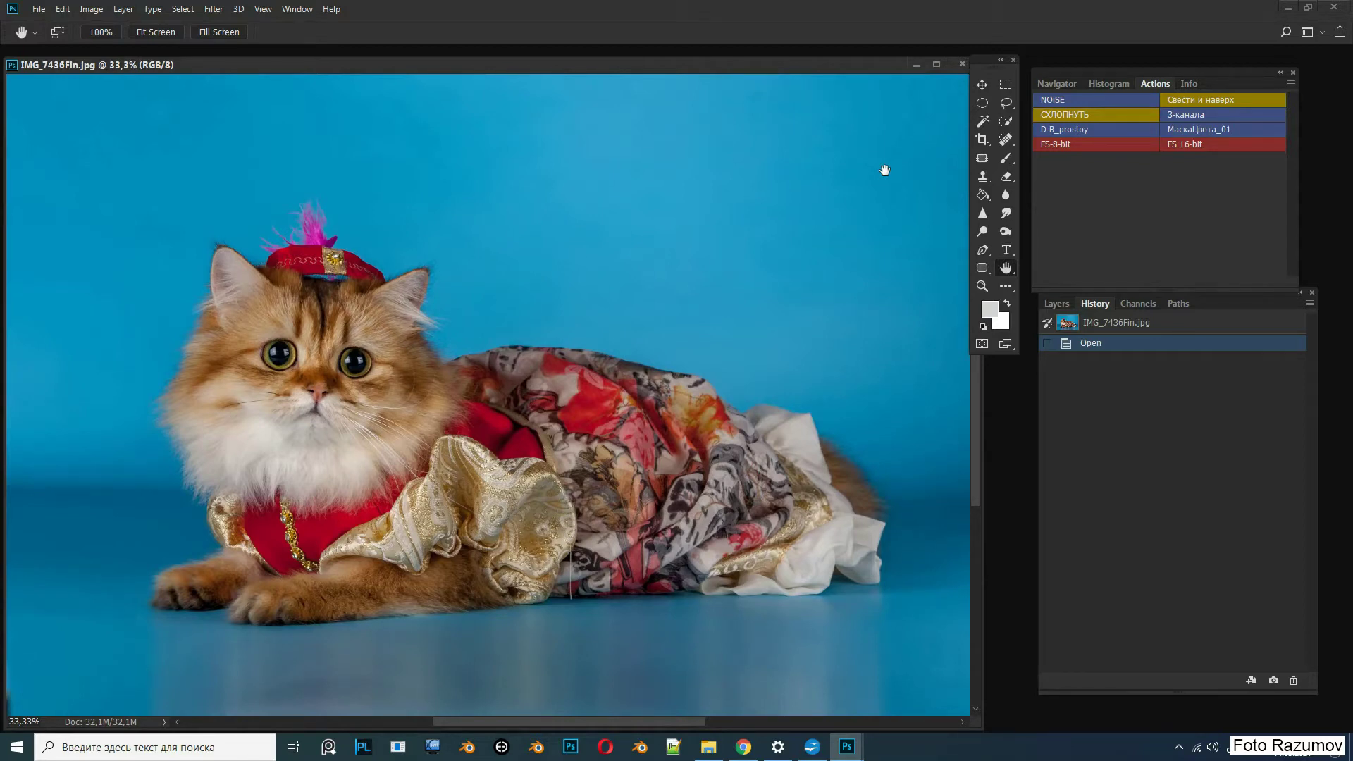
Reposition the cat photo window and check the Window menu without choosing a panel.
{"action": "left_click_drag", "start_coordinate": [861, 64], "coordinate": [850, 60]}
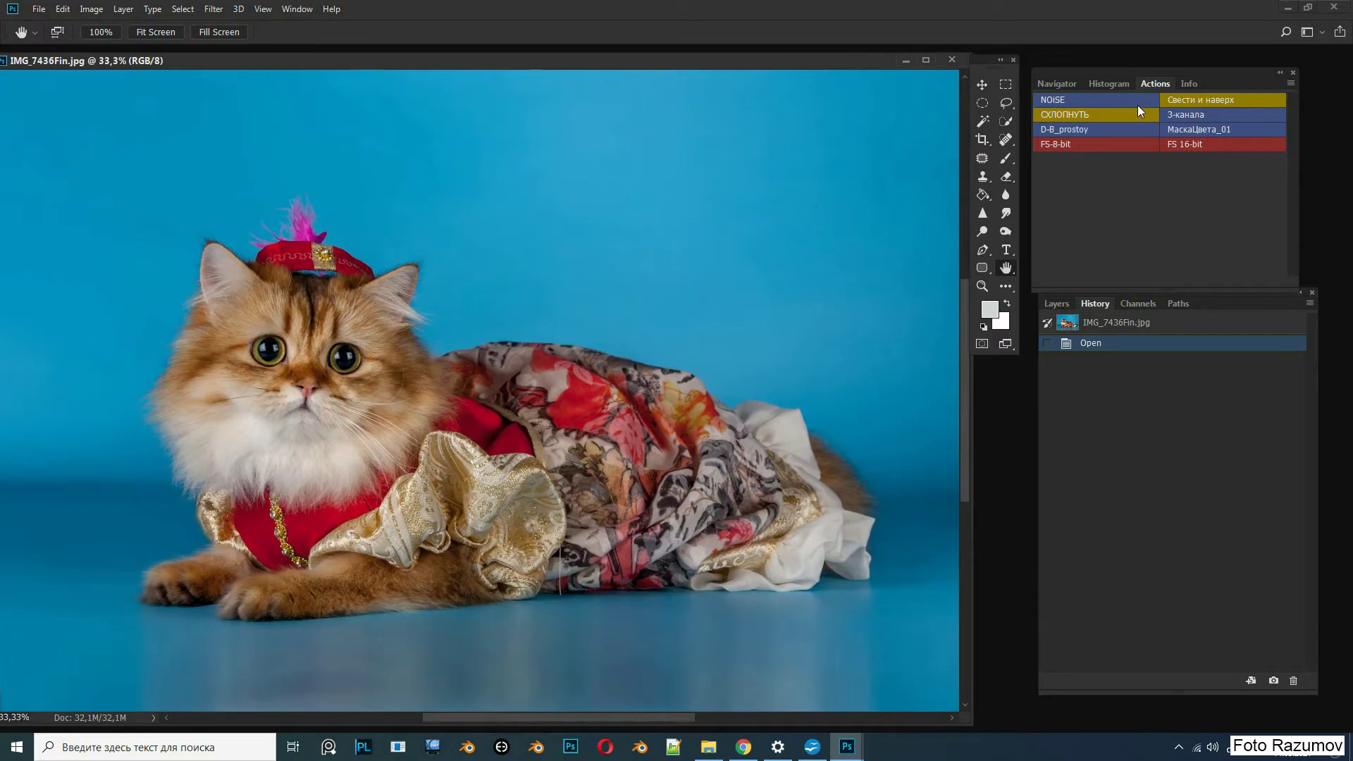
{"action": "left_click", "coordinate": [299, 10]}
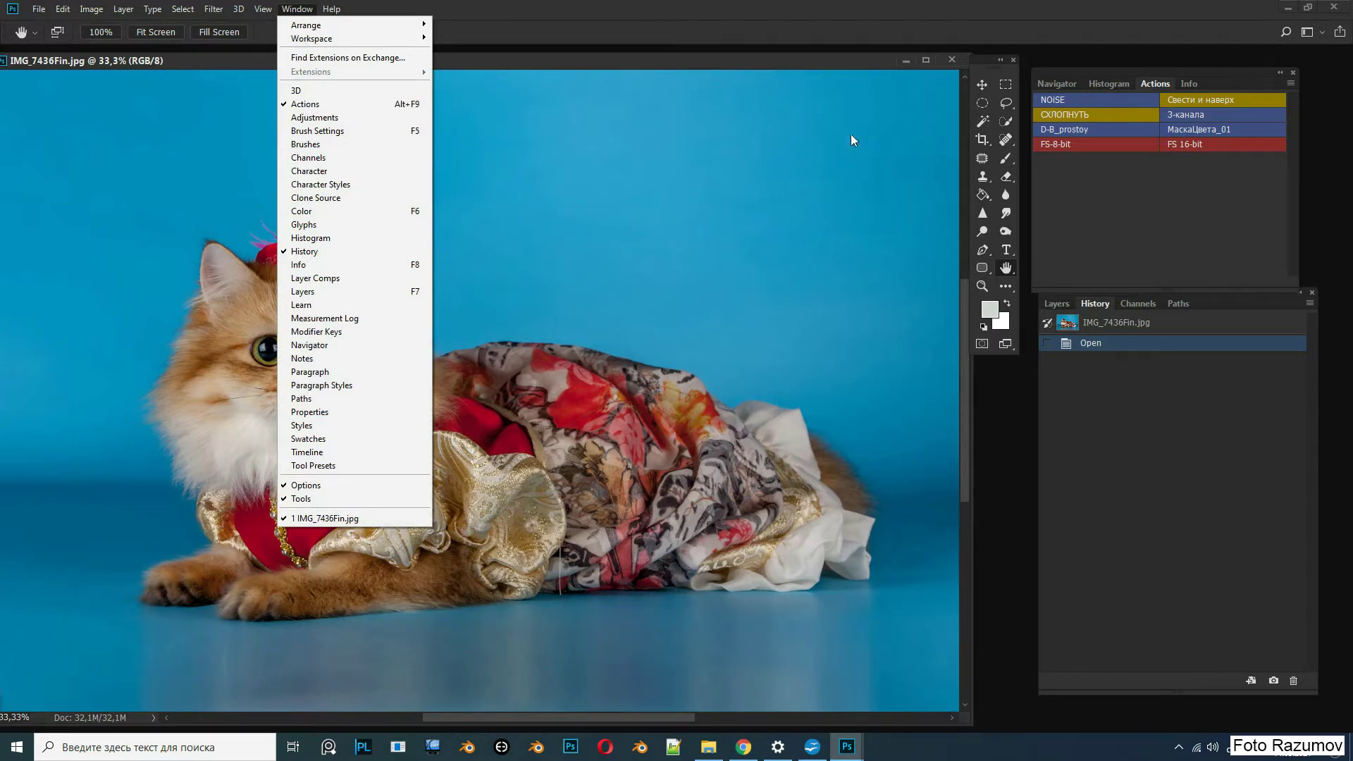
{"action": "left_click", "coordinate": [998, 391]}
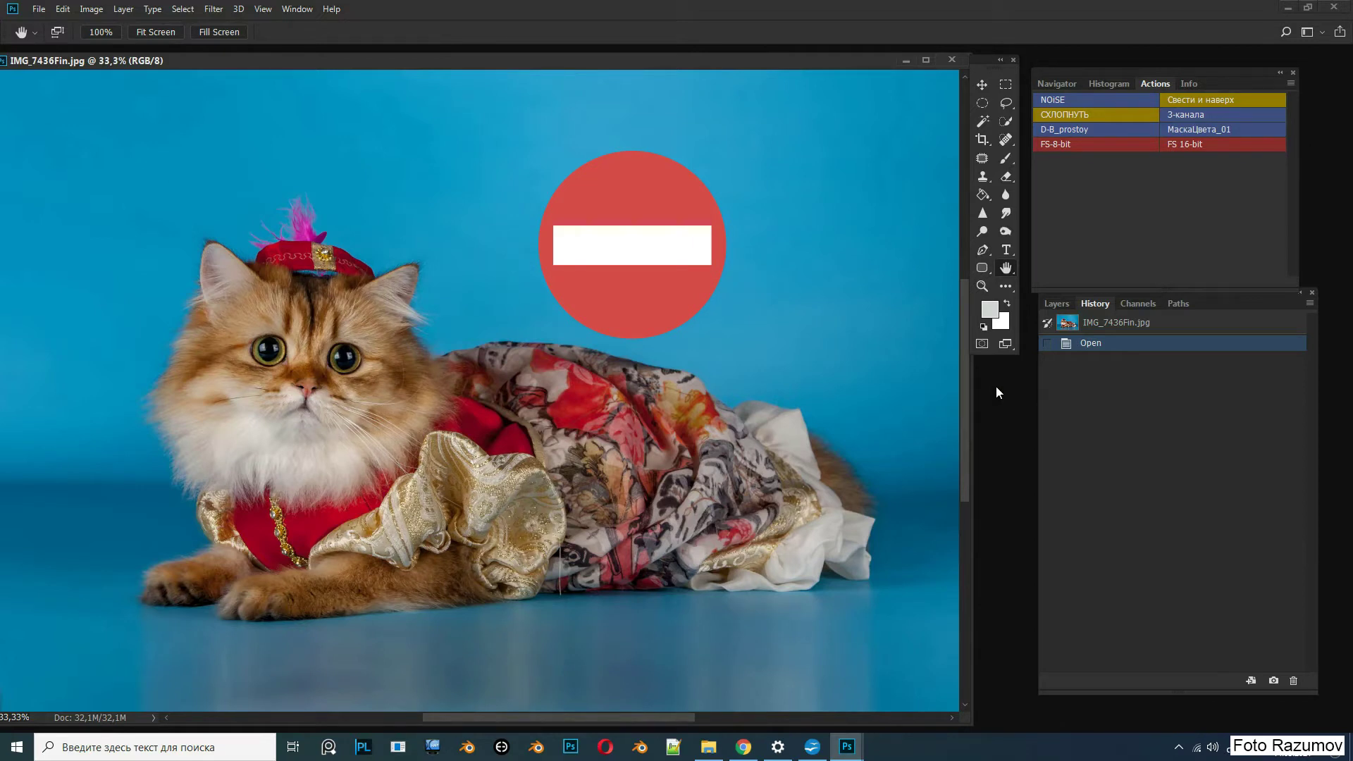
{"action": "mouse_move", "coordinate": [752, 62]}
{"action": "left_mouse_down"}
{"action": "mouse_move", "coordinate": [785, 68]}
{"action": "mouse_move", "coordinate": [769, 68]}
{"action": "left_mouse_up"}
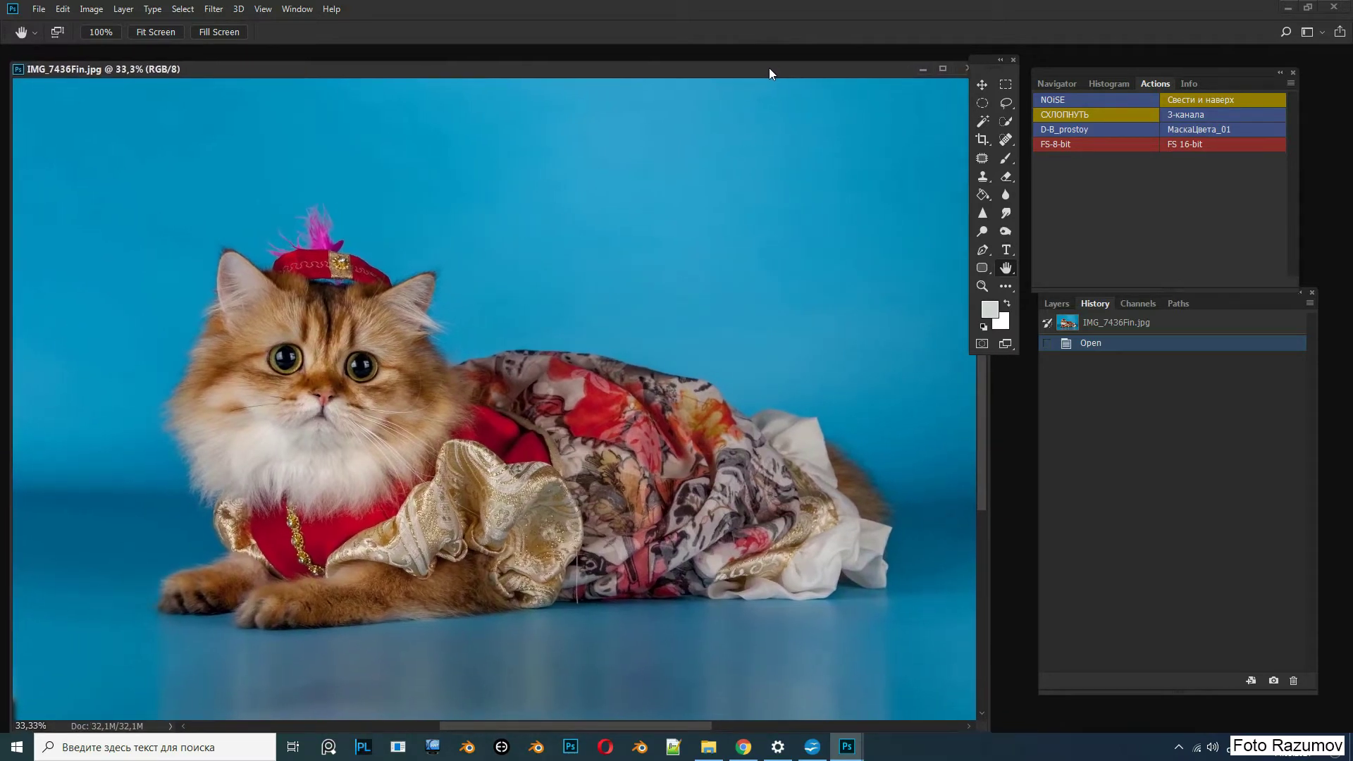
{"action": "left_click_drag", "start_coordinate": [768, 68], "coordinate": [766, 68]}
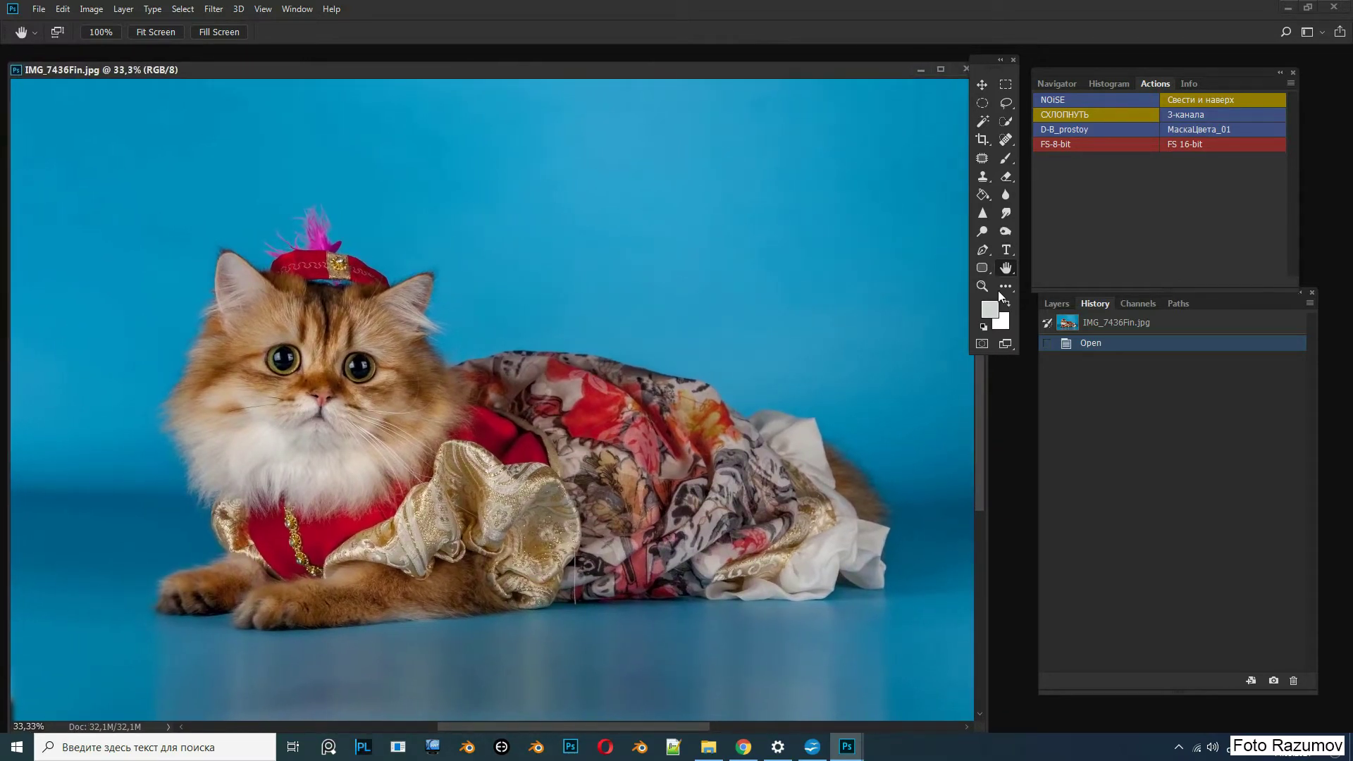
Show the Layers panel with the single Background layer and resize the photo window.
{"action": "left_click", "coordinate": [1056, 304]}
{"action": "mouse_move", "coordinate": [518, 70]}
{"action": "left_mouse_down"}
{"action": "mouse_move", "coordinate": [594, 66]}
{"action": "mouse_move", "coordinate": [547, 69]}
{"action": "left_mouse_up"}
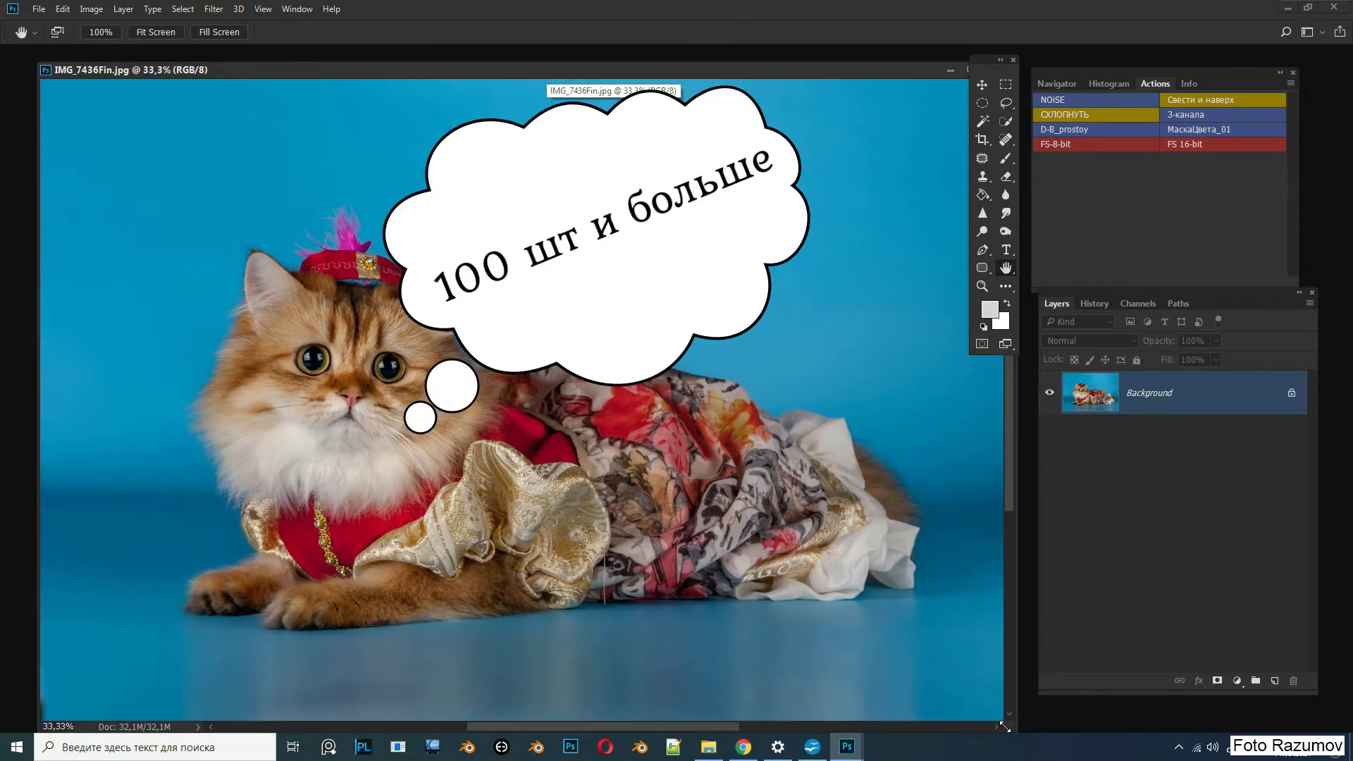
{"action": "left_click_drag", "start_coordinate": [1013, 728], "coordinate": [986, 696]}
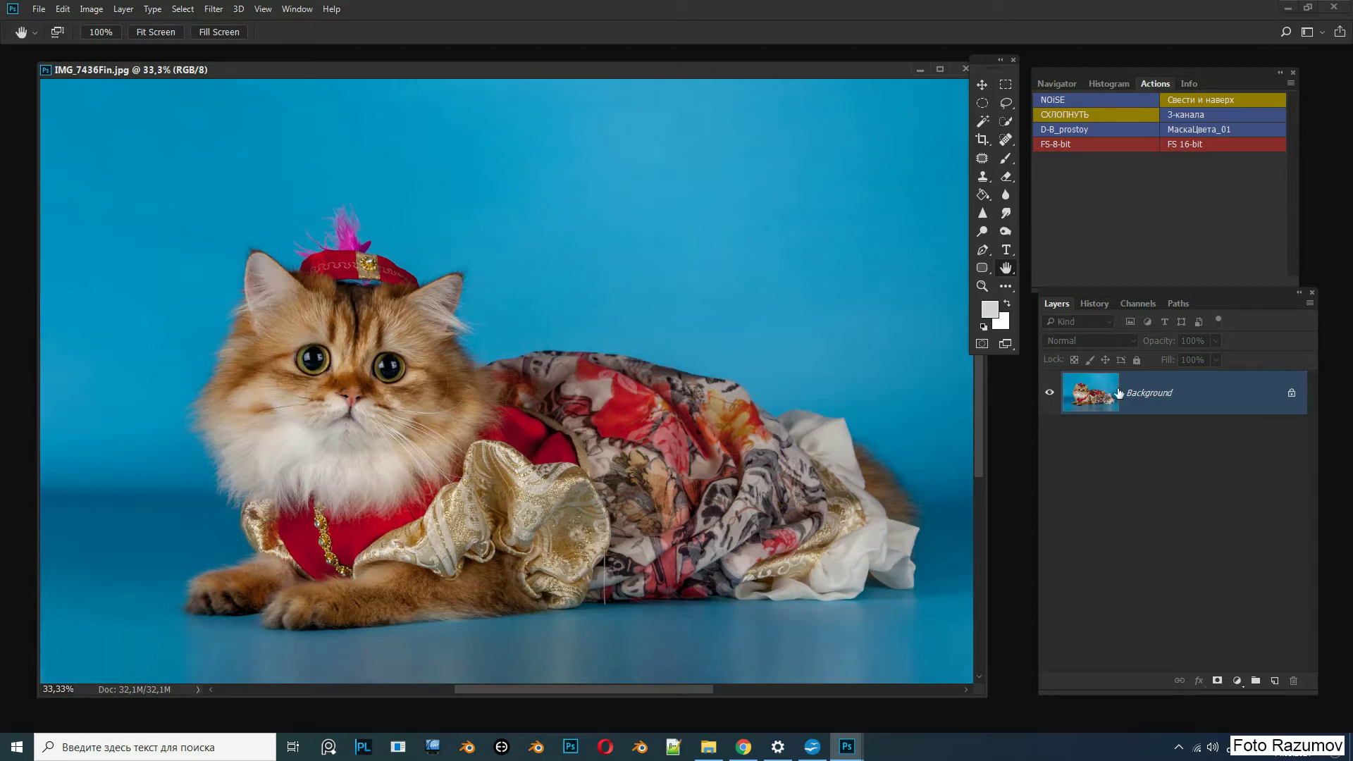
{"action": "left_click", "coordinate": [123, 10]}
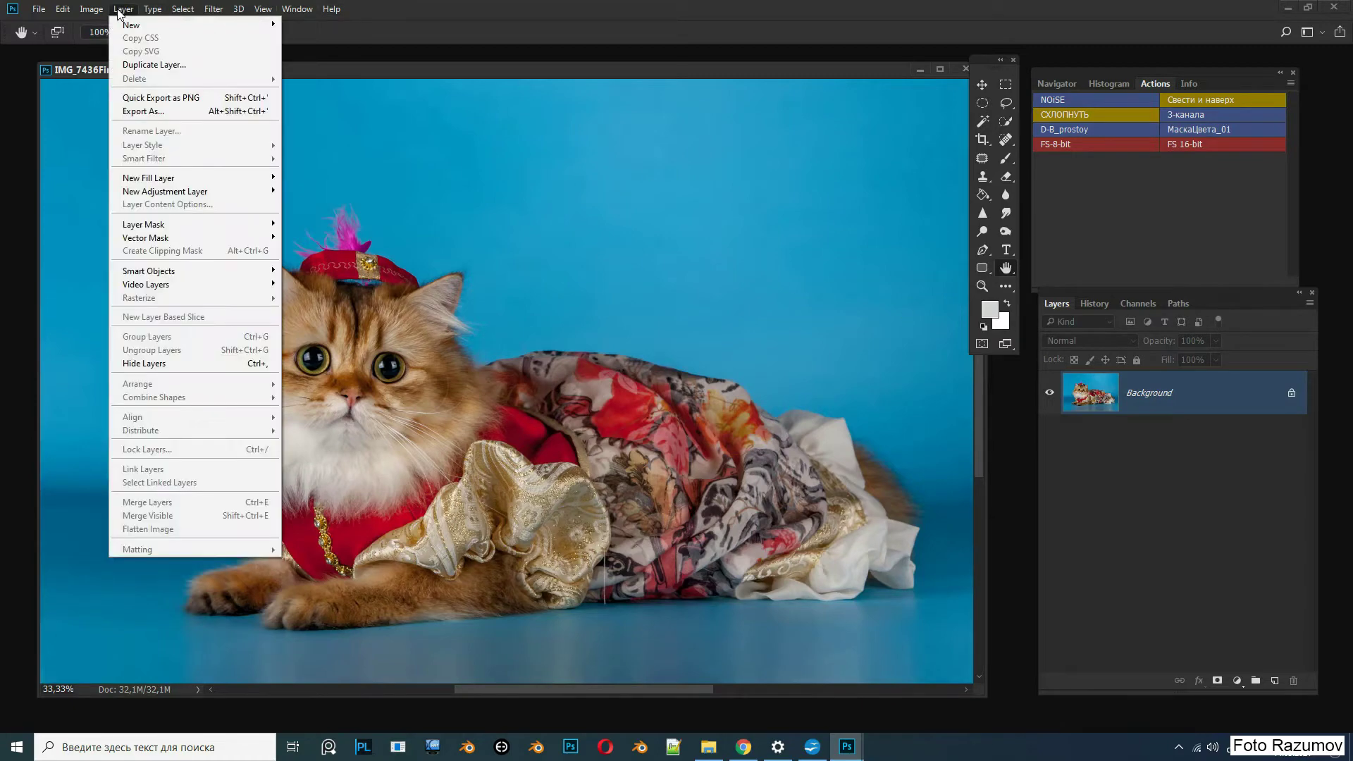
{"action": "left_click", "coordinate": [109, 112]}
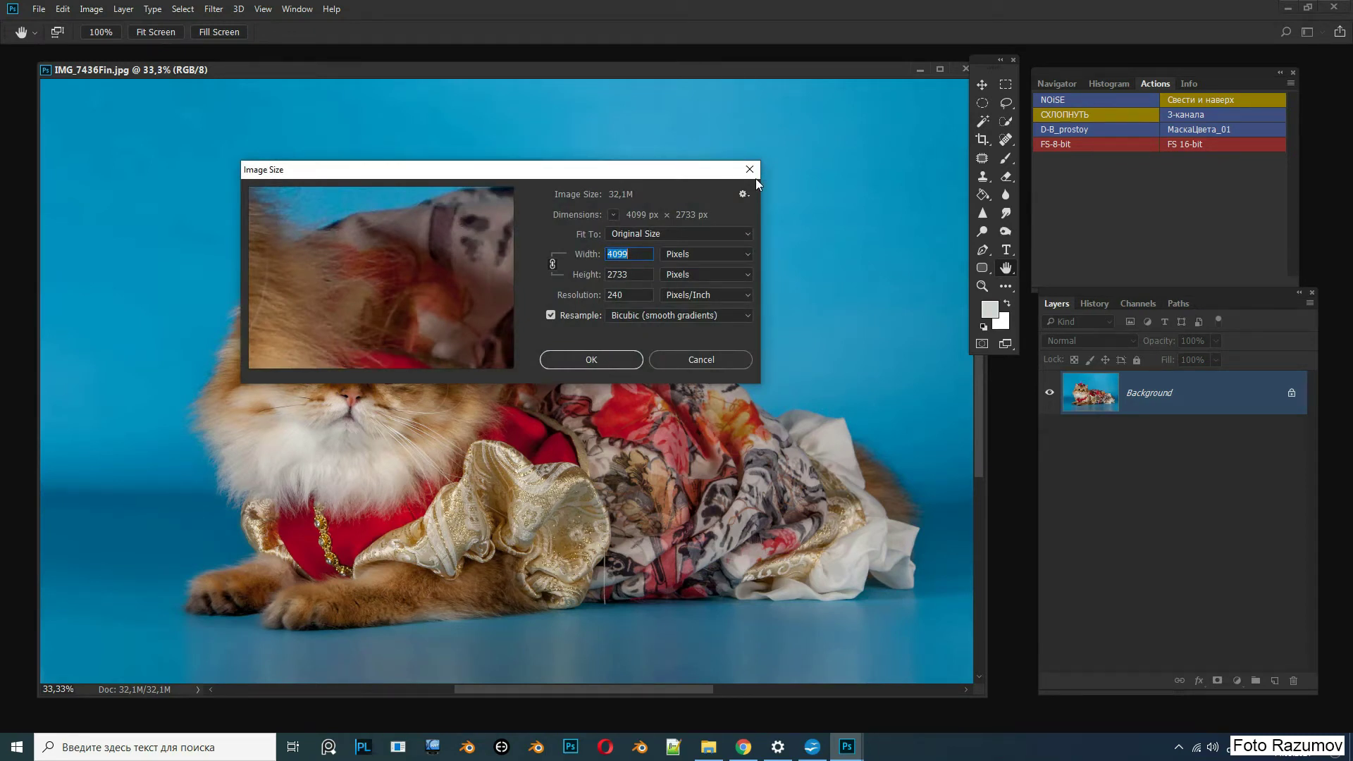
{"action": "left_click", "coordinate": [705, 357]}
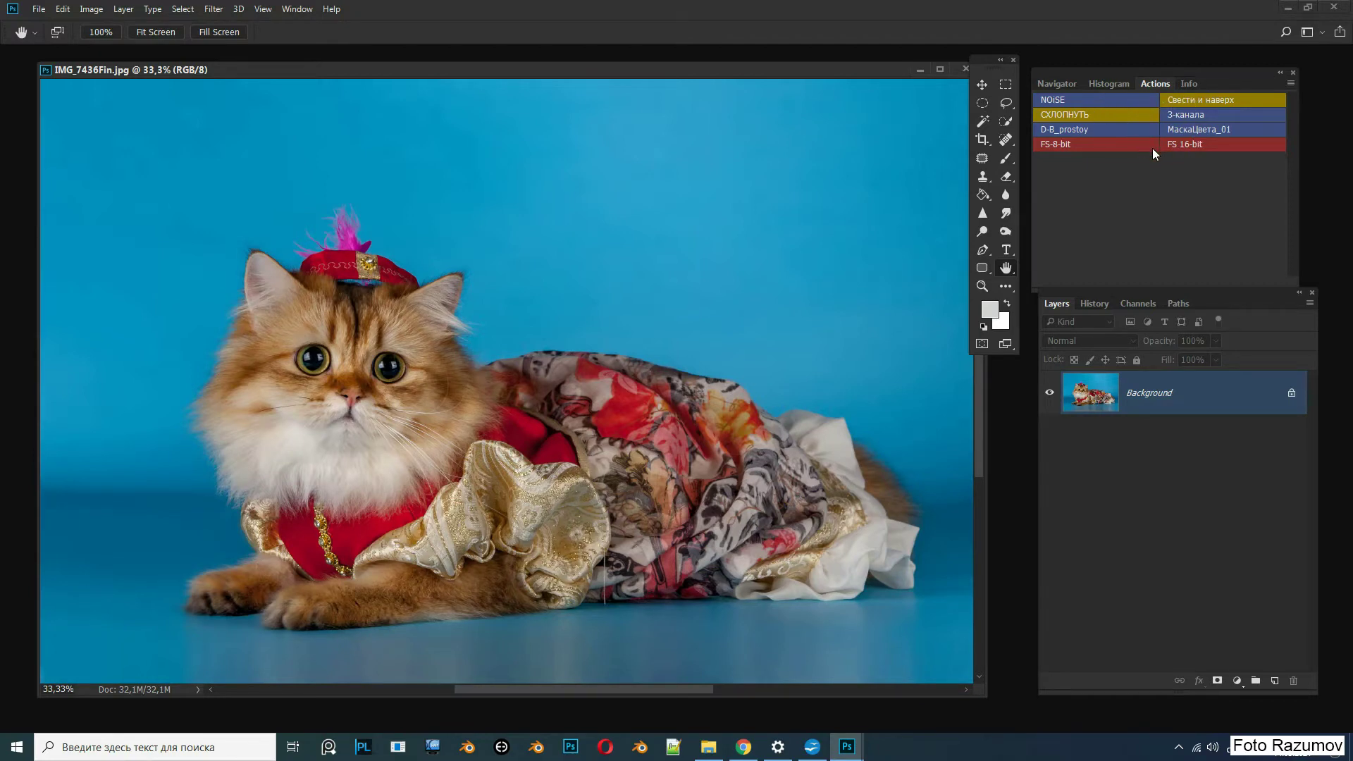
Turn off Button Mode so the RAZUMOV-1 set's actions appear as an editable list.
{"action": "left_click", "coordinate": [1291, 84]}
{"action": "left_click", "coordinate": [1223, 93]}
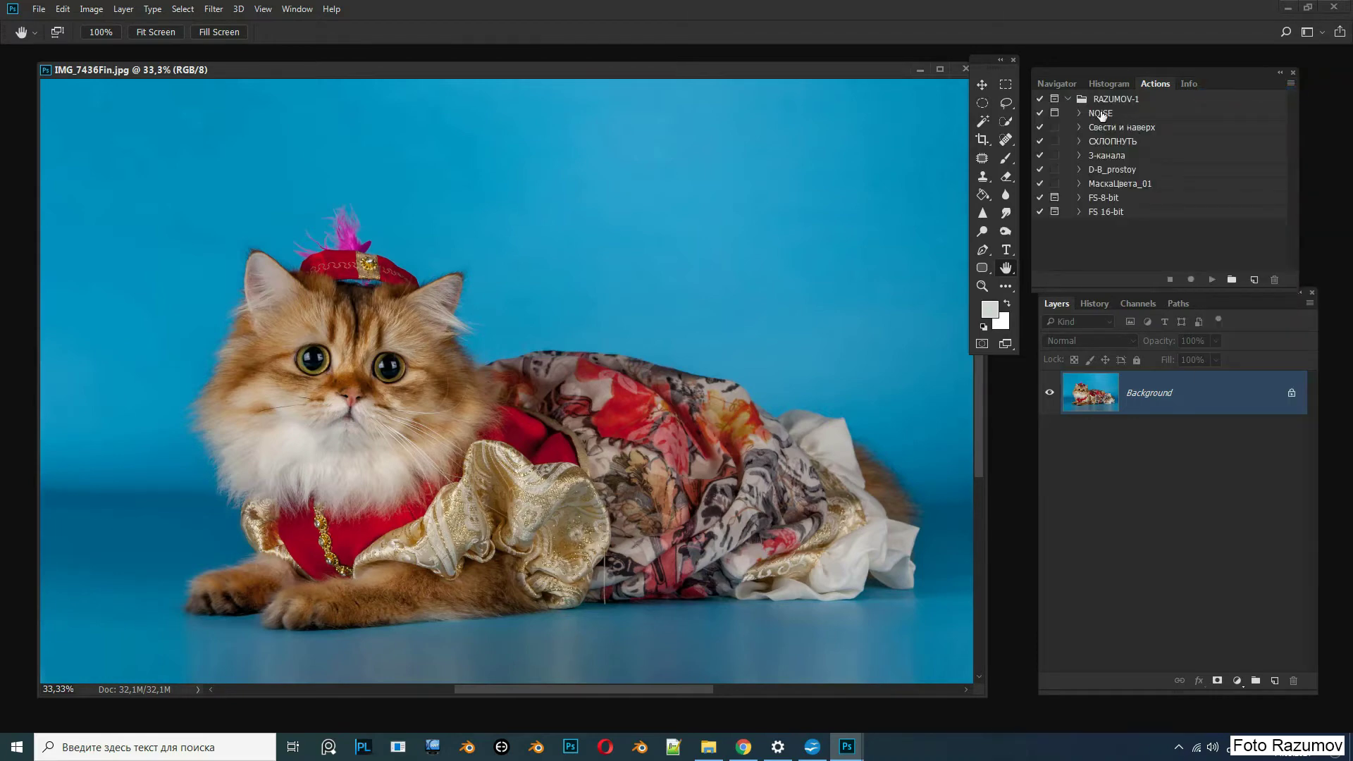
{"action": "left_click", "coordinate": [1292, 83]}
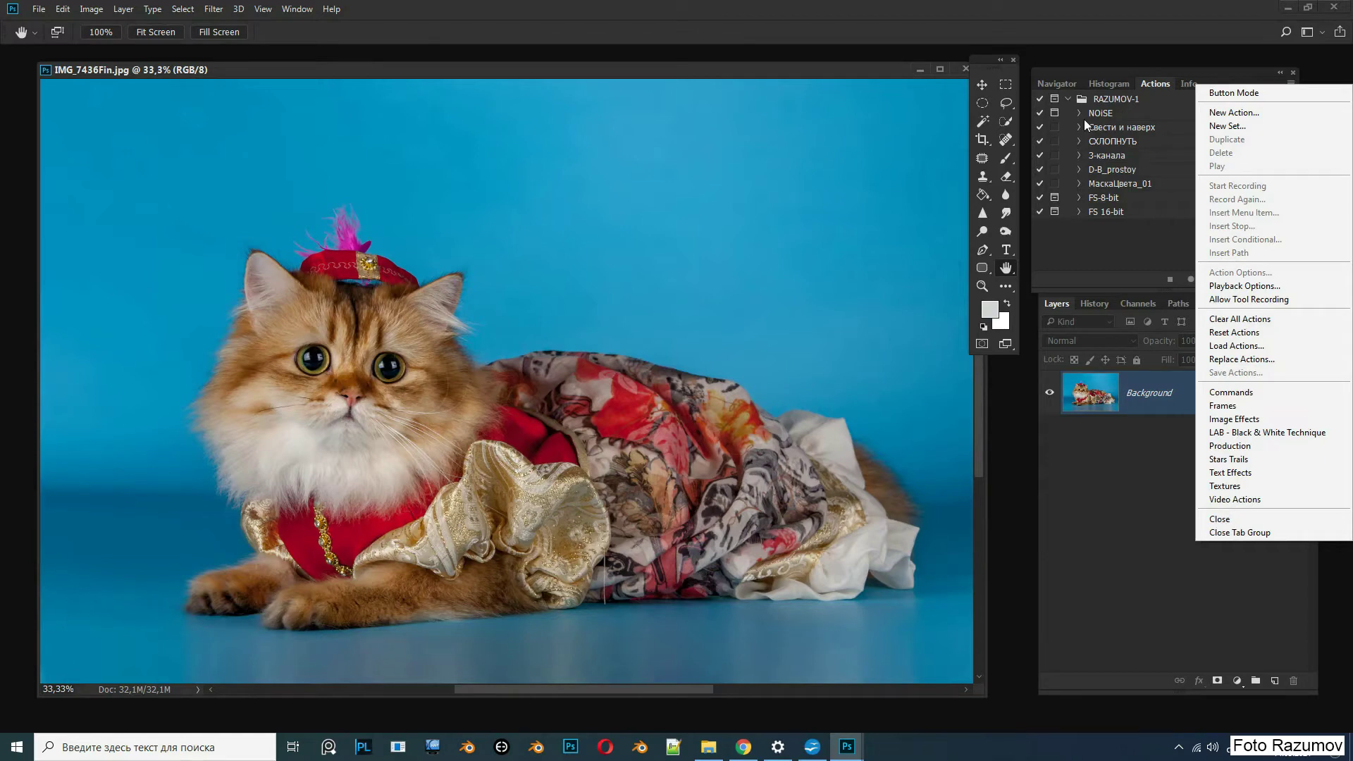
{"action": "left_click", "coordinate": [1128, 239]}
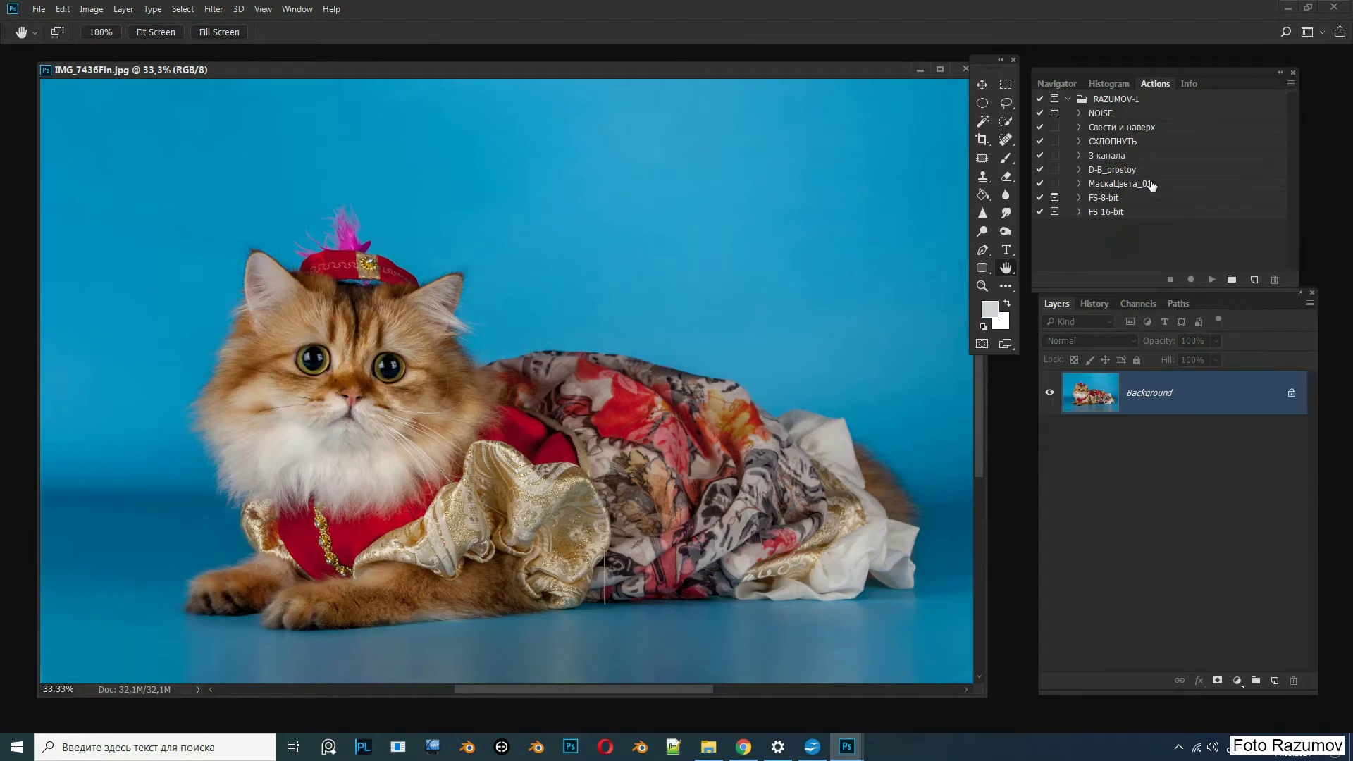
{"action": "left_click", "coordinate": [1291, 83]}
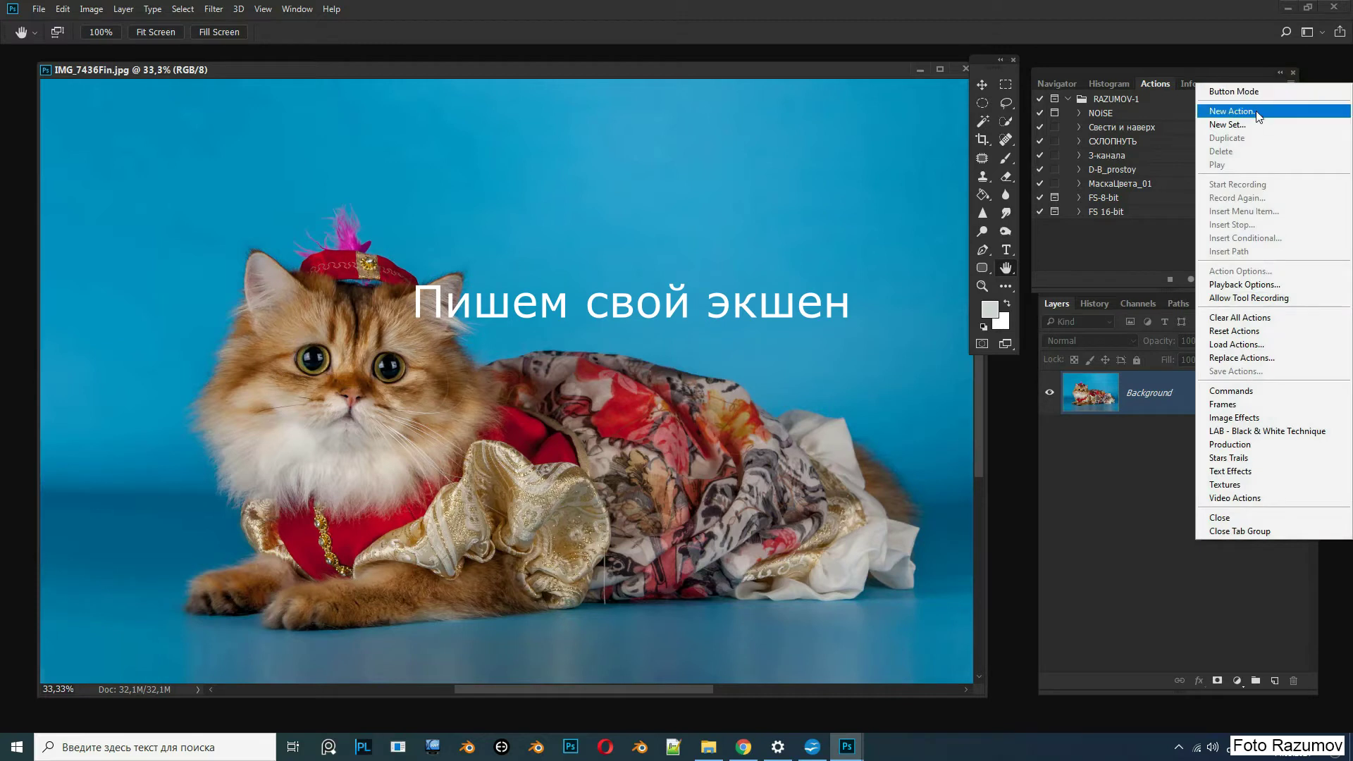
{"action": "left_click", "coordinate": [1232, 110]}
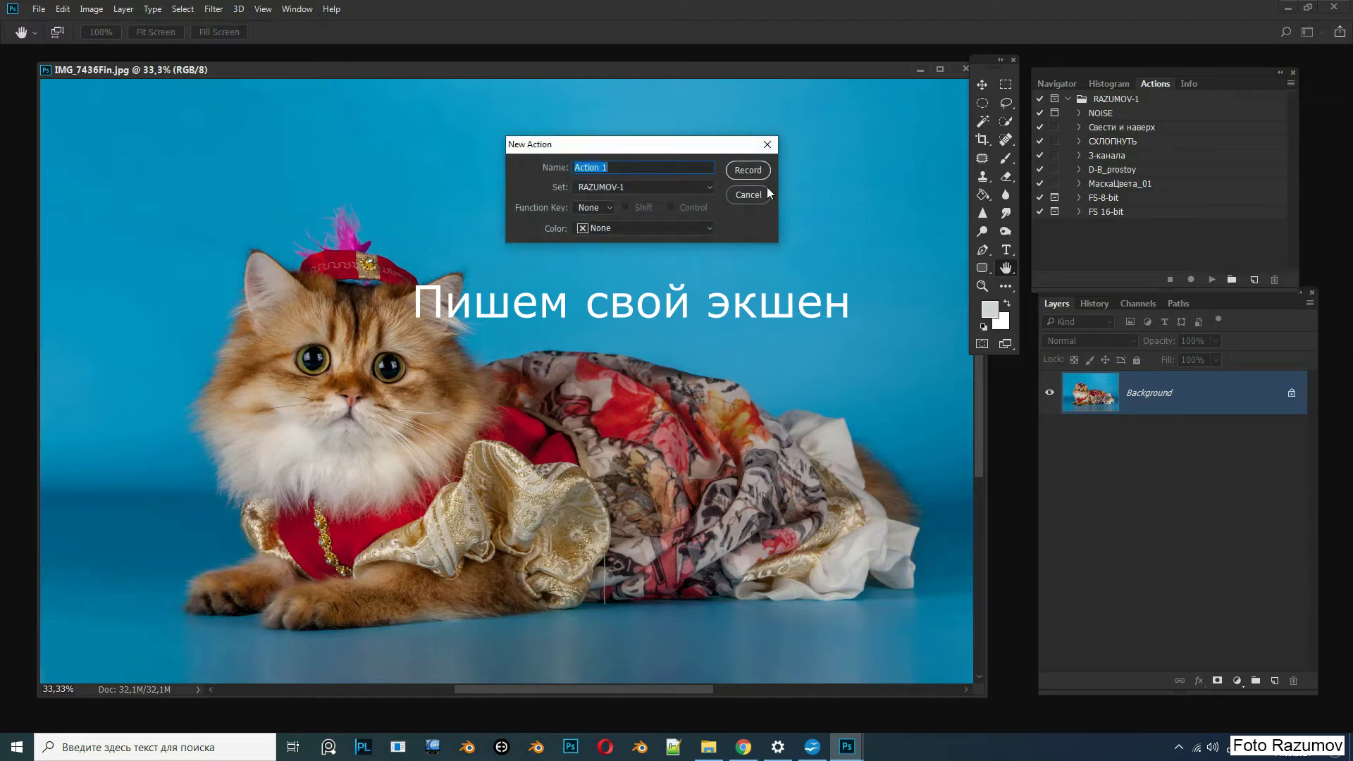
Name the new action 'razmer-850px', correcting the mistyped 'hx' ending.
{"action": "left_click_drag", "start_coordinate": [696, 144], "coordinate": [718, 153]}
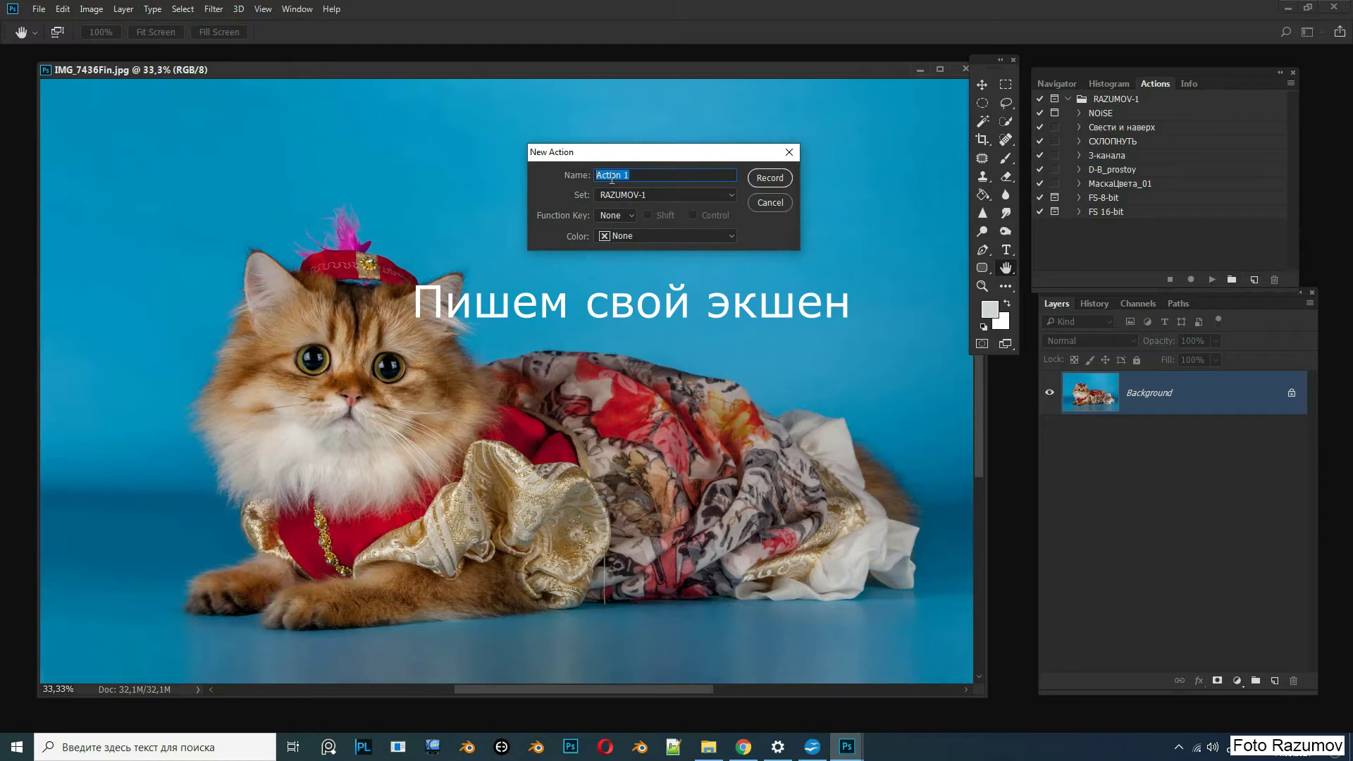
{"action": "type", "text": "raz"}
{"action": "type", "text": "me"}
{"action": "type", "text": "r-"}
{"action": "type", "text": "8"}
{"action": "type", "text": "50h"}
{"action": "type", "text": "x"}
{"action": "left_click_drag", "start_coordinate": [638, 175], "coordinate": [646, 175]}
{"action": "type", "text": "px"}
Leave the action's function key at None and set its colour to Violet.
{"action": "left_click", "coordinate": [615, 215]}
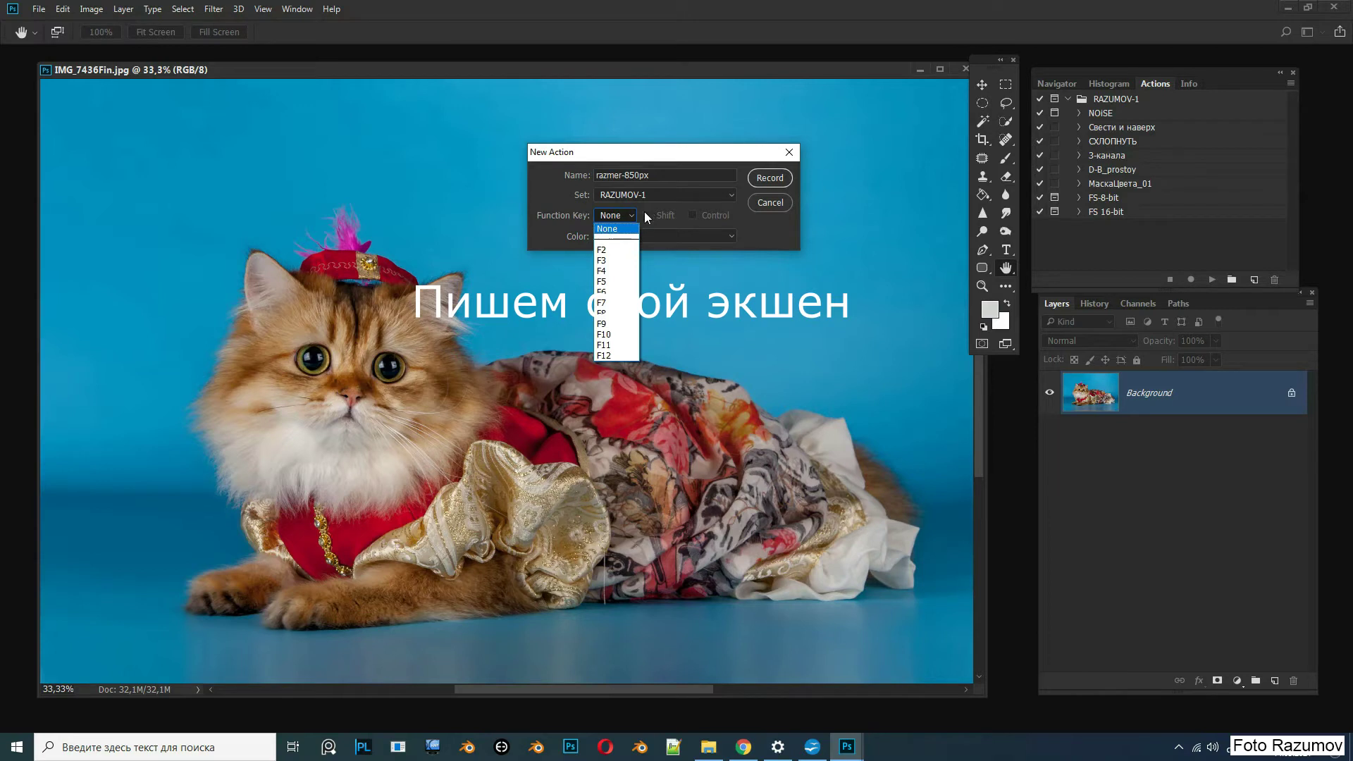
{"action": "left_click", "coordinate": [637, 209]}
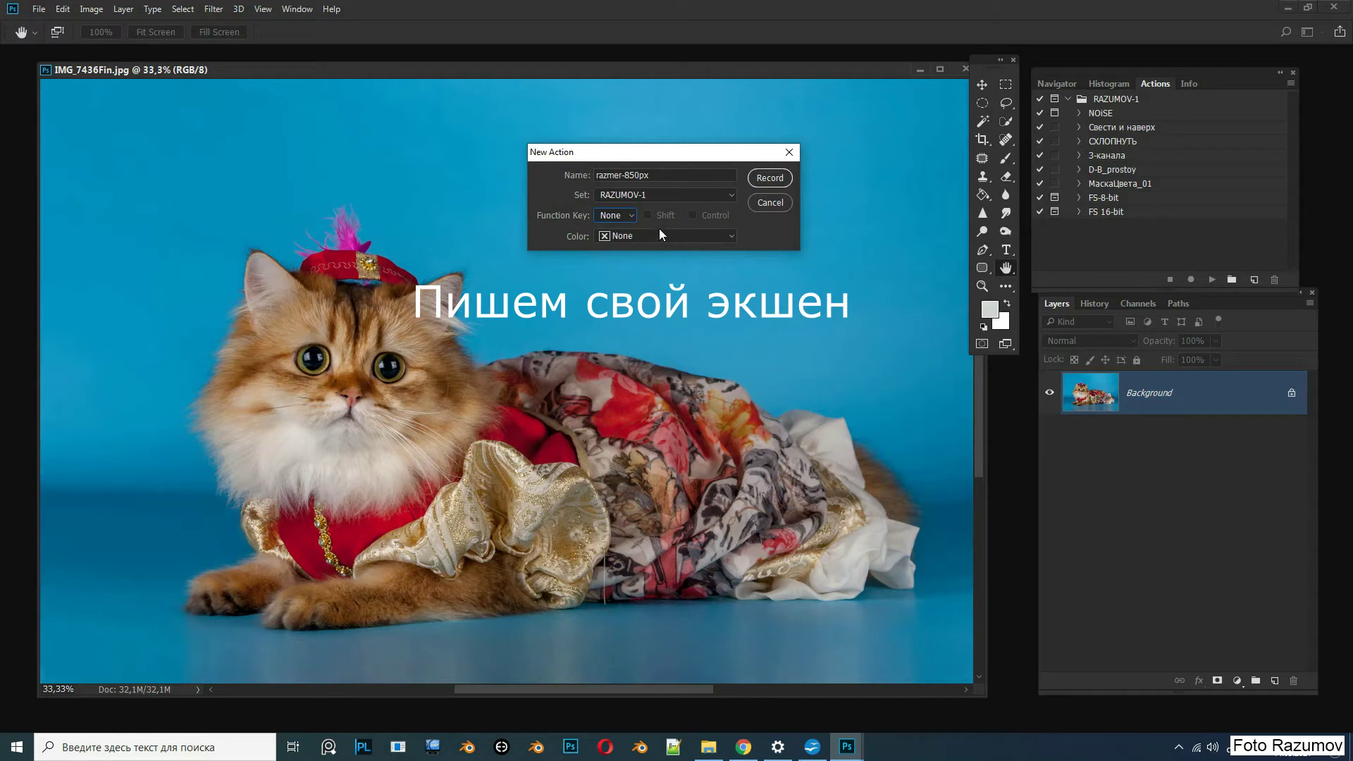
{"action": "left_click", "coordinate": [708, 238]}
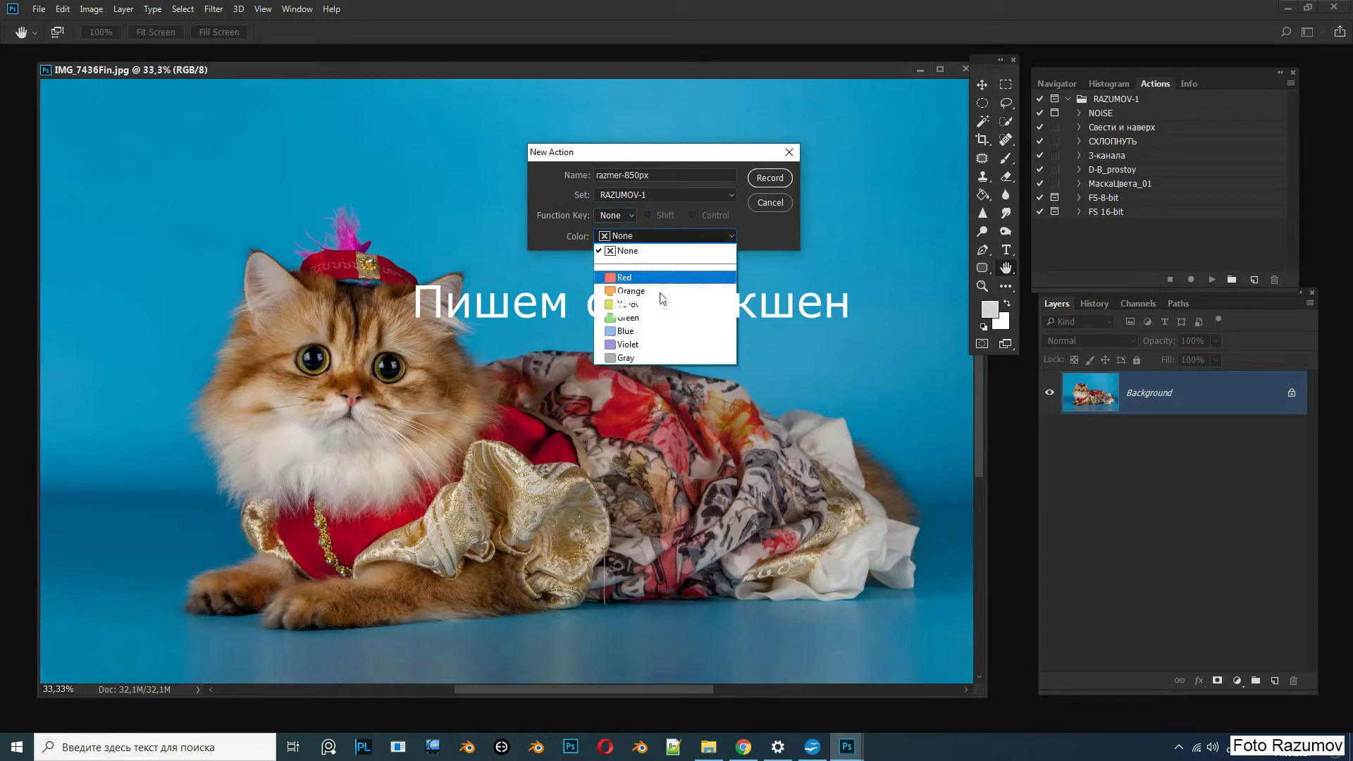
{"action": "left_click", "coordinate": [644, 345]}
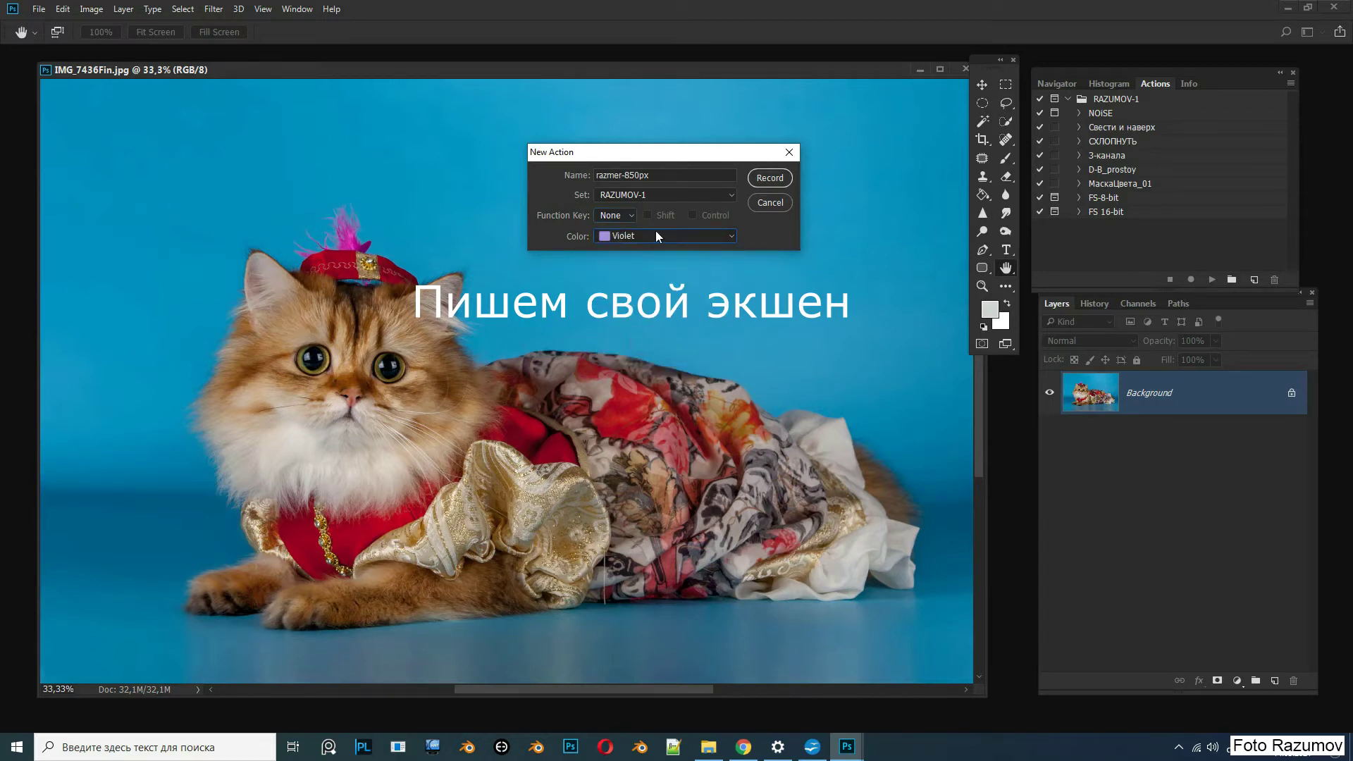
{"action": "left_click_drag", "start_coordinate": [655, 157], "coordinate": [661, 119]}
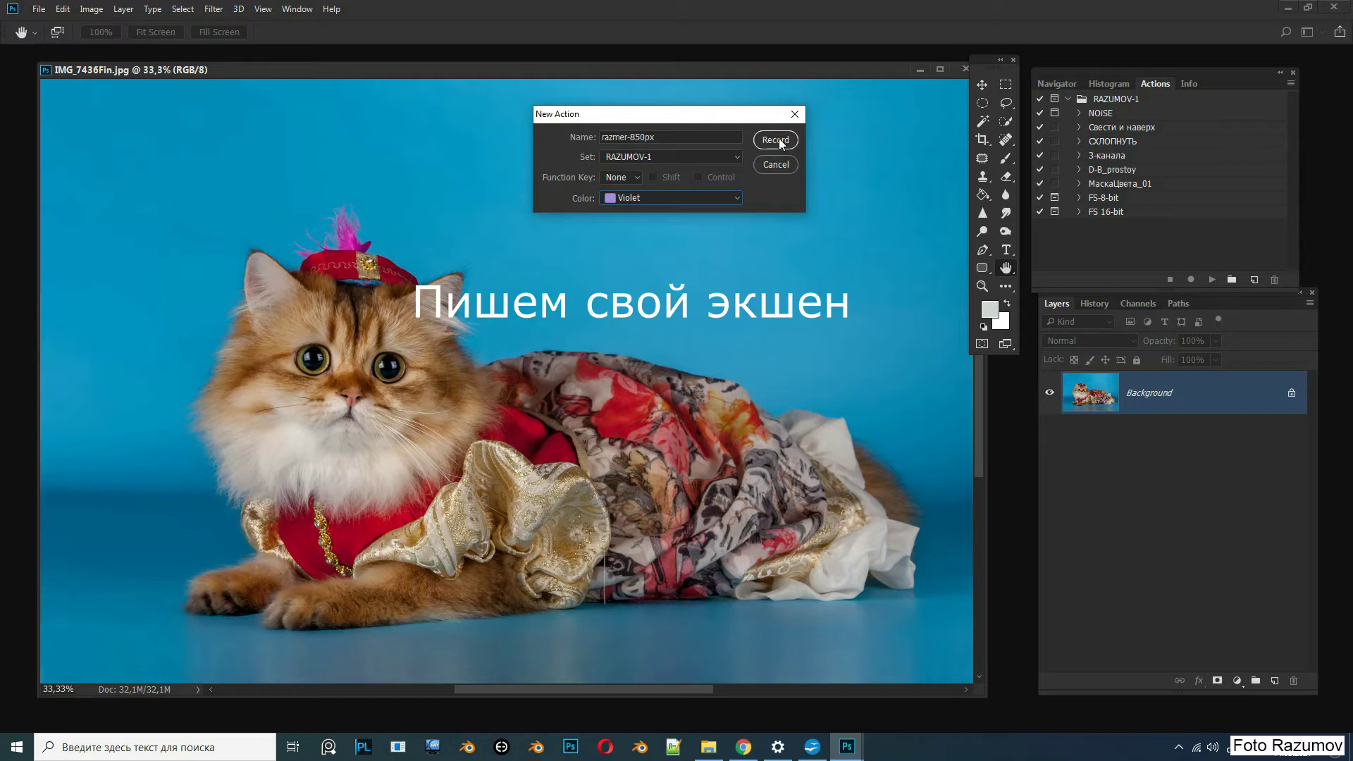
Start recording and resize the photo to 850 px wide (850 × 567 px).
{"action": "left_click", "coordinate": [773, 140]}
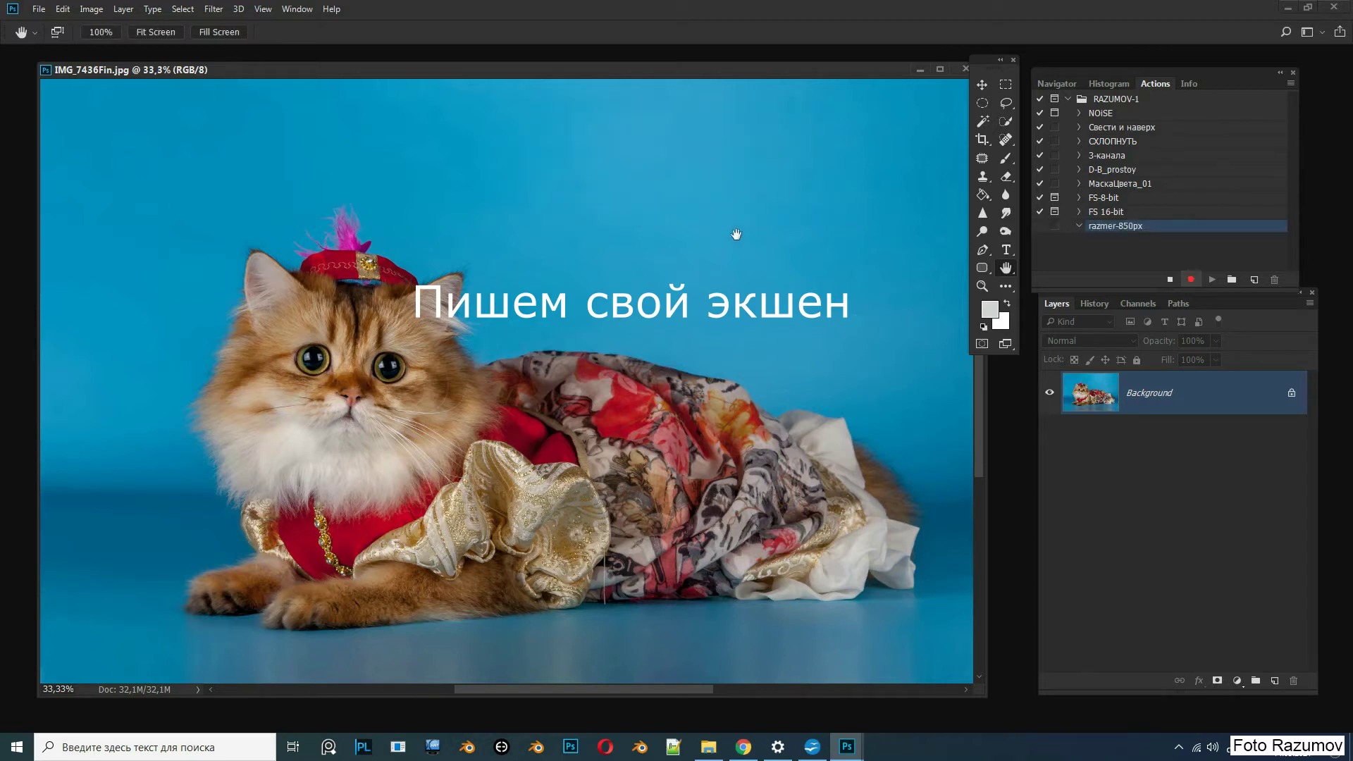
{"action": "left_click_drag", "start_coordinate": [591, 71], "coordinate": [613, 77]}
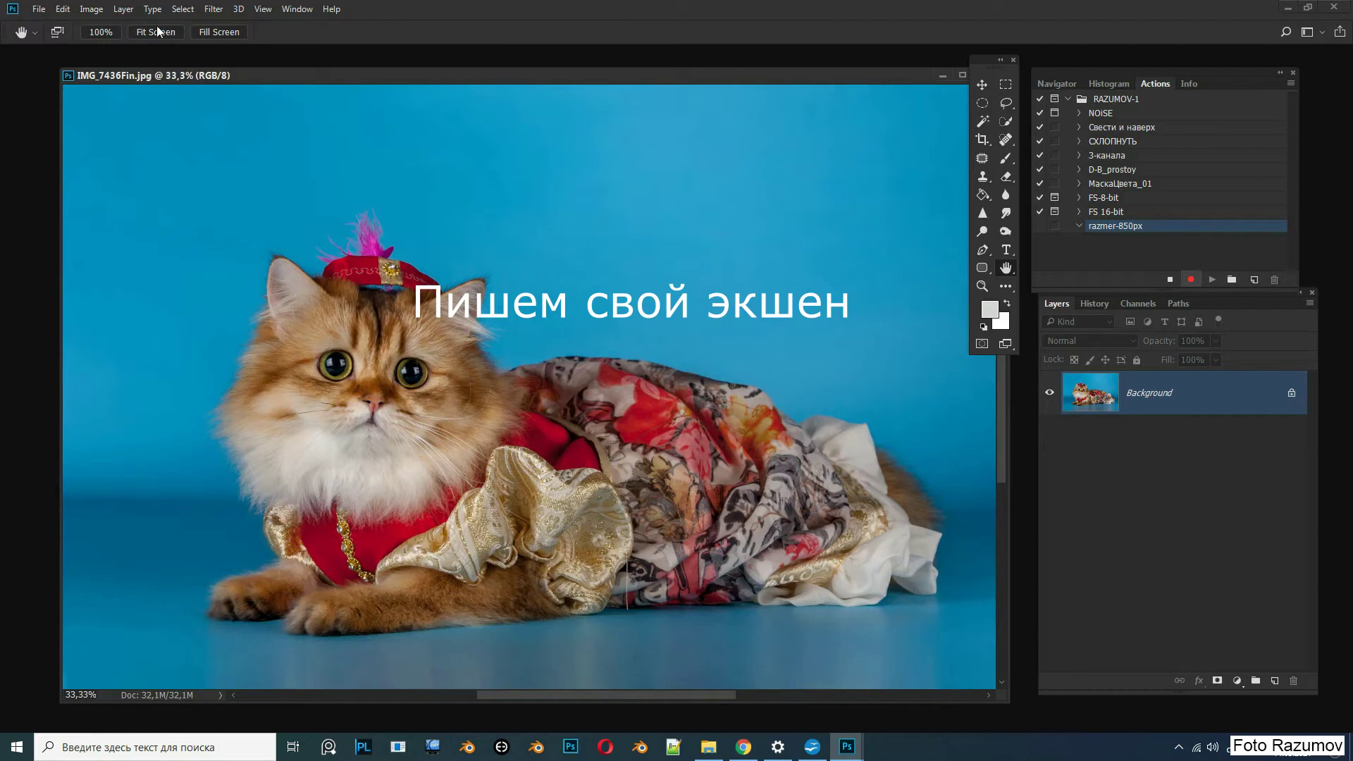
{"action": "left_click", "coordinate": [92, 9]}
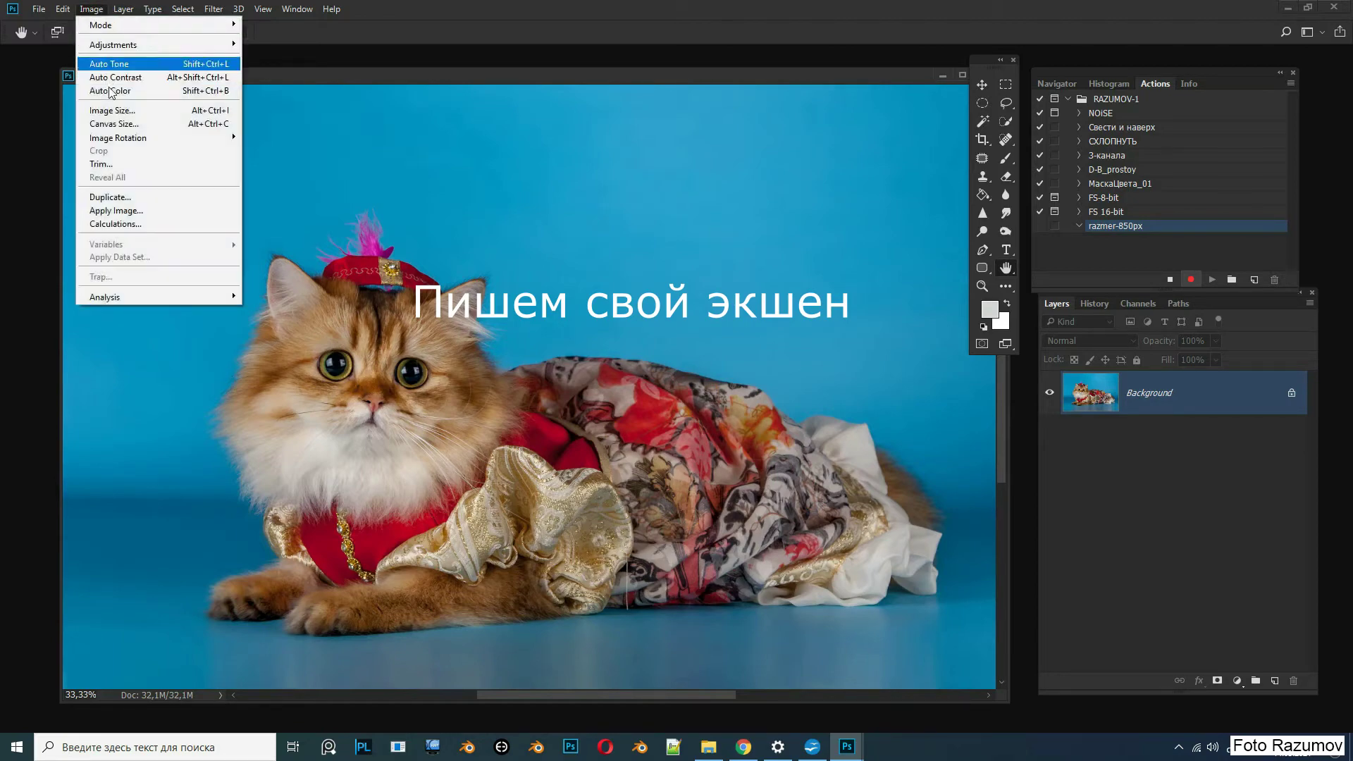
{"action": "left_click", "coordinate": [125, 113]}
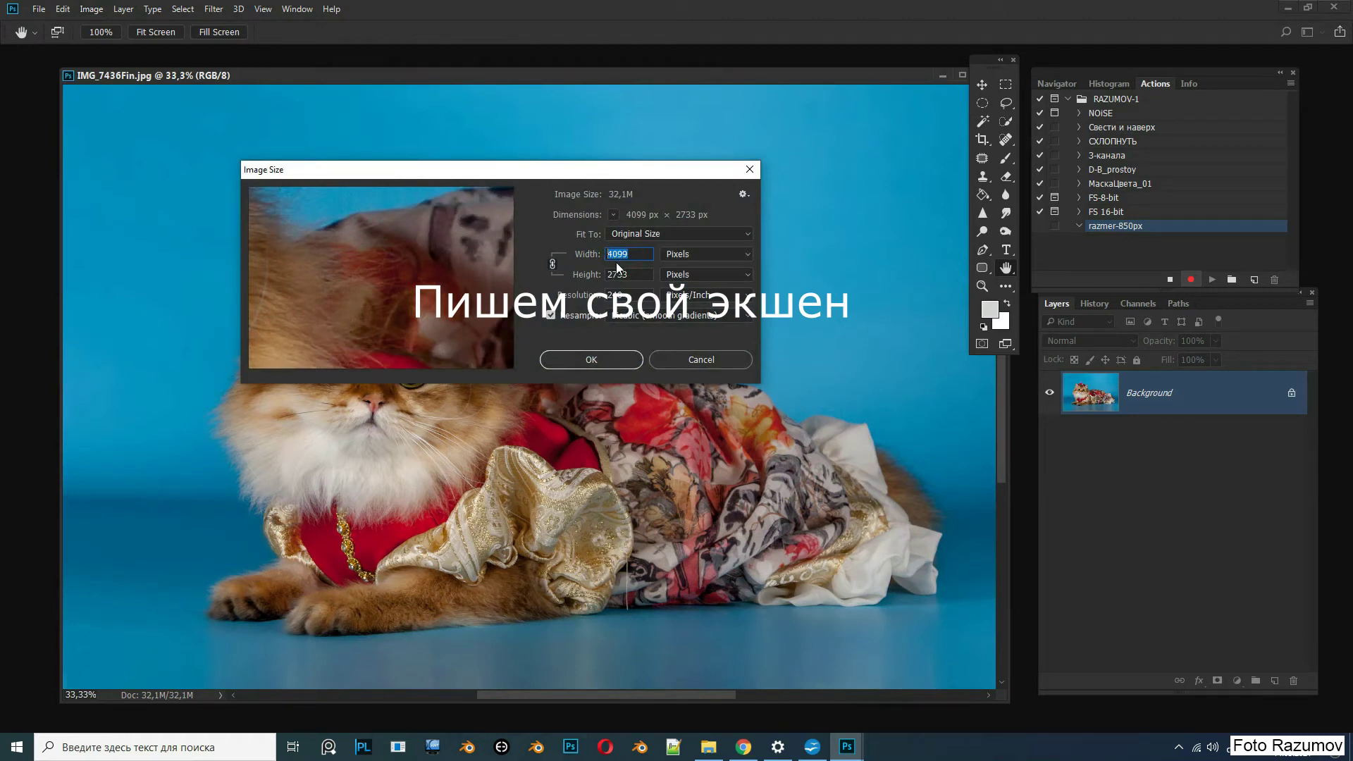
{"action": "type", "text": "850"}
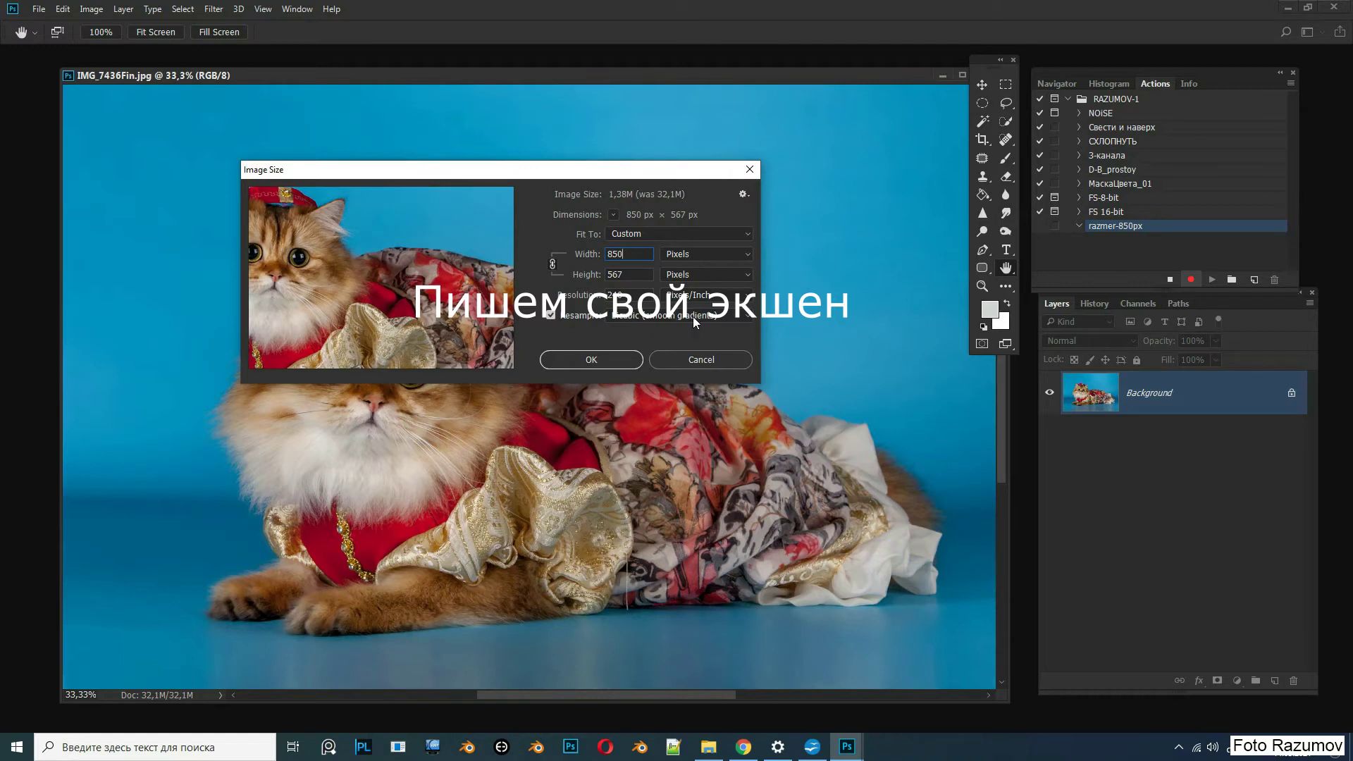
{"action": "left_click", "coordinate": [628, 360]}
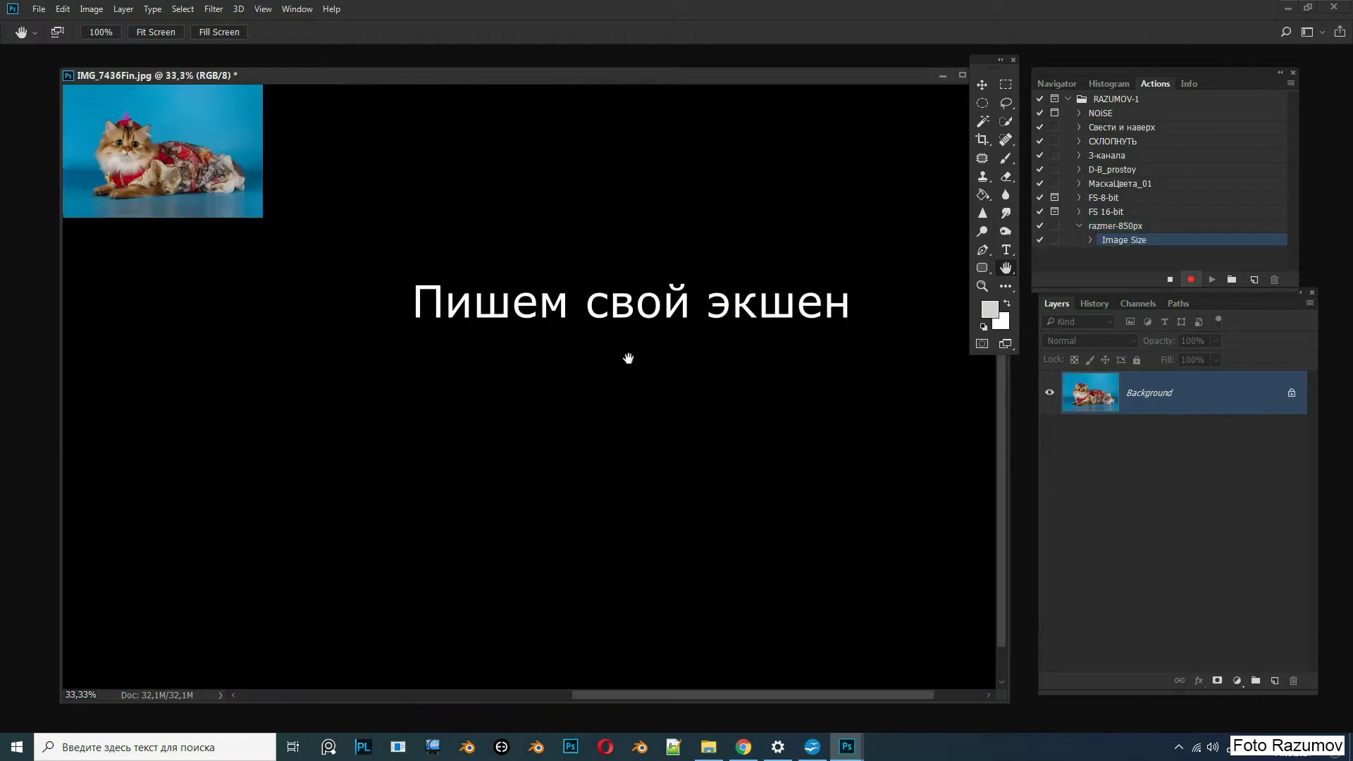
View the photo at 100%, duplicate the Background layer and desaturate the copy.
{"action": "double_click", "coordinate": [1006, 267]}
{"action": "double_click", "coordinate": [982, 286]}
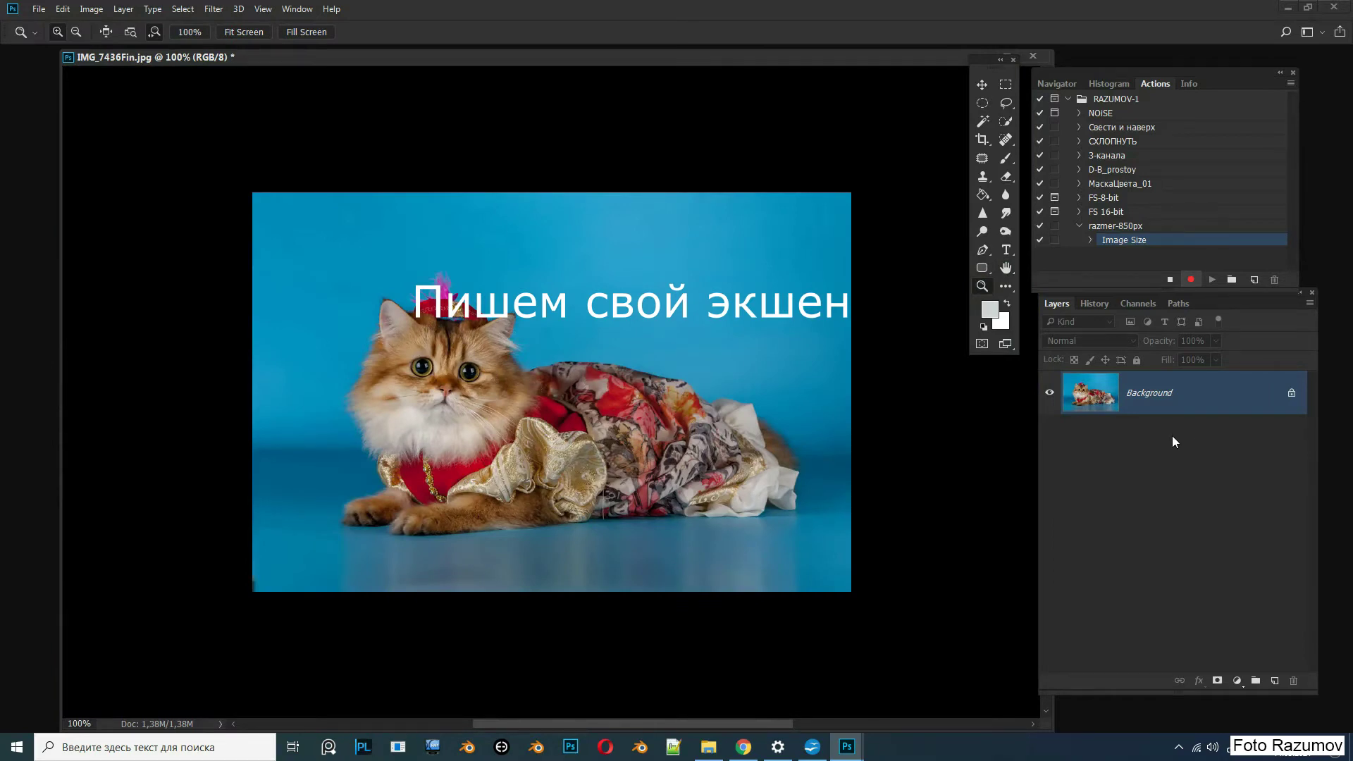
{"action": "left_click_drag", "start_coordinate": [1204, 422], "coordinate": [1275, 680]}
{"action": "left_click", "coordinate": [88, 10]}
{"action": "mouse_move", "coordinate": [157, 44]}
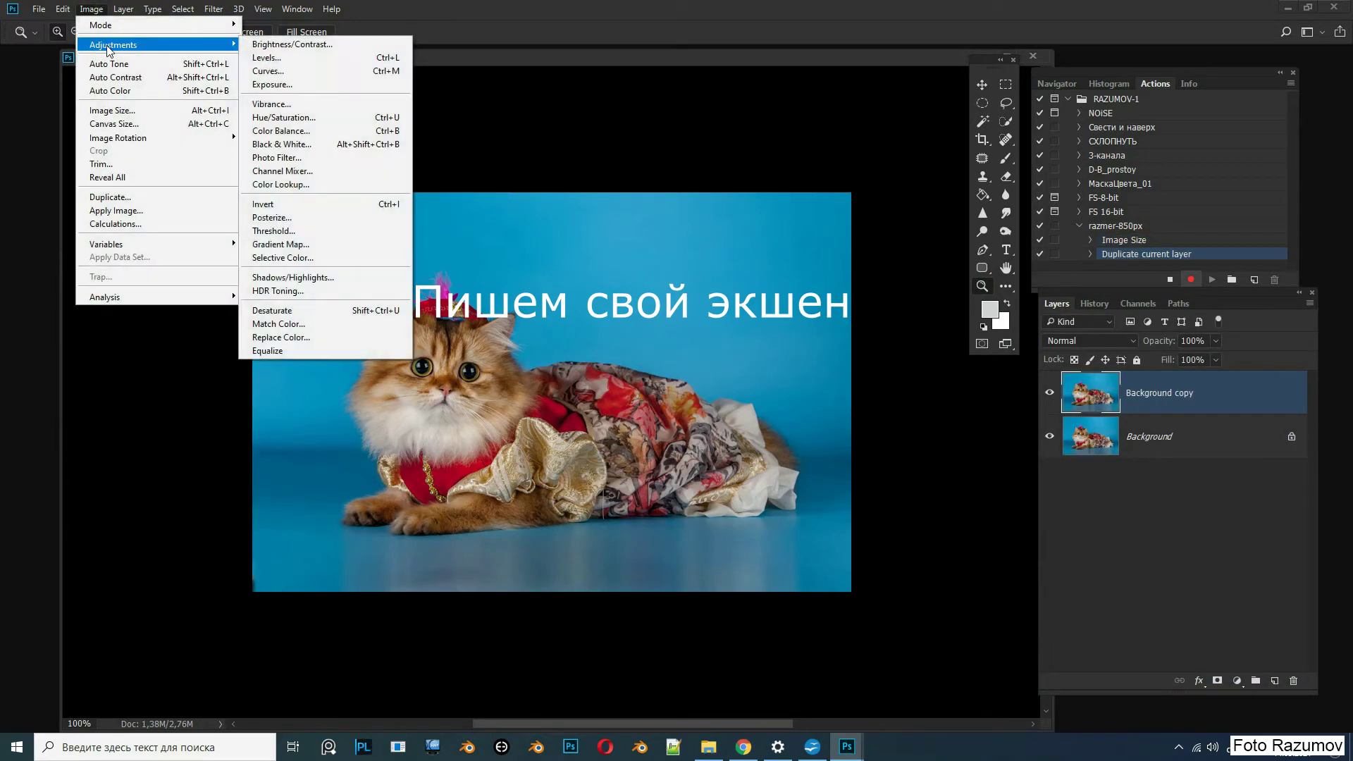
{"action": "left_click", "coordinate": [328, 316]}
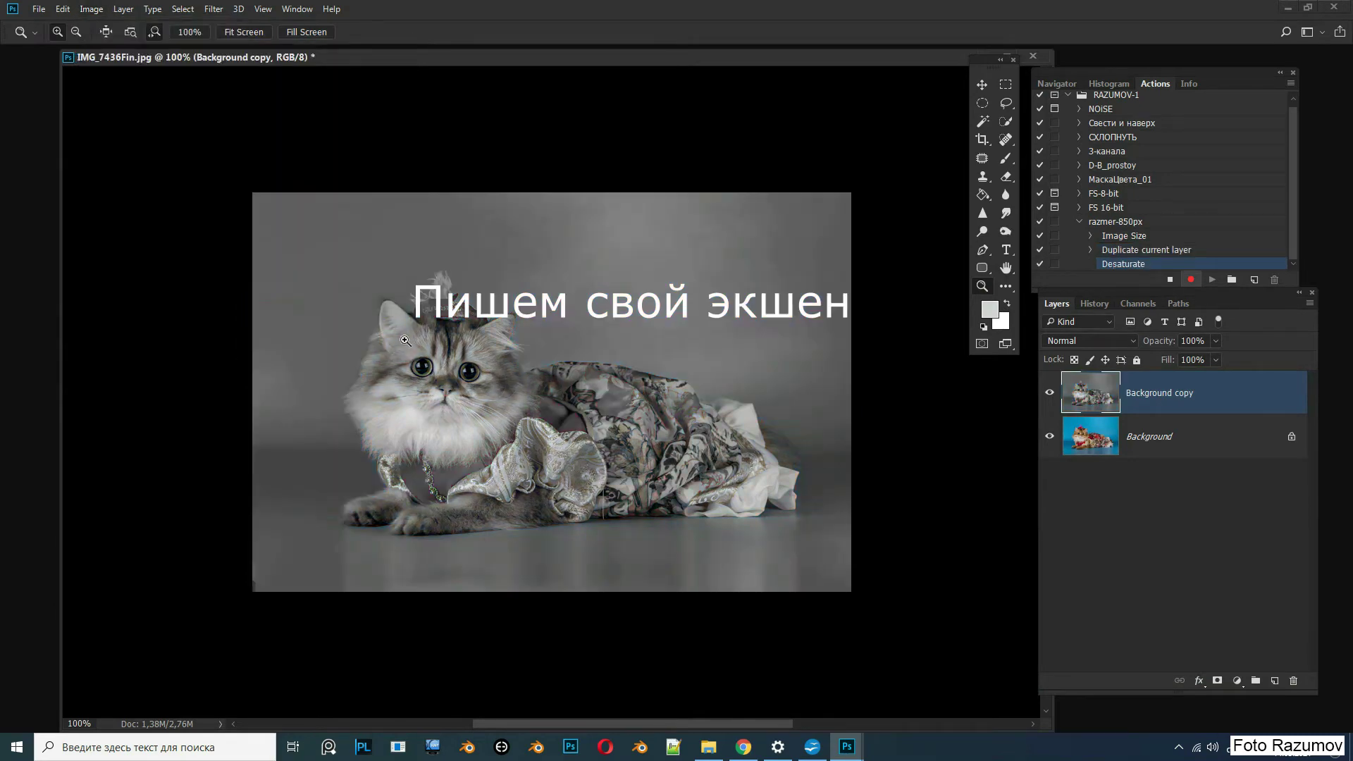
Apply a High Pass filter with radius 0,5 to the Background copy layer.
{"action": "left_click", "coordinate": [210, 11]}
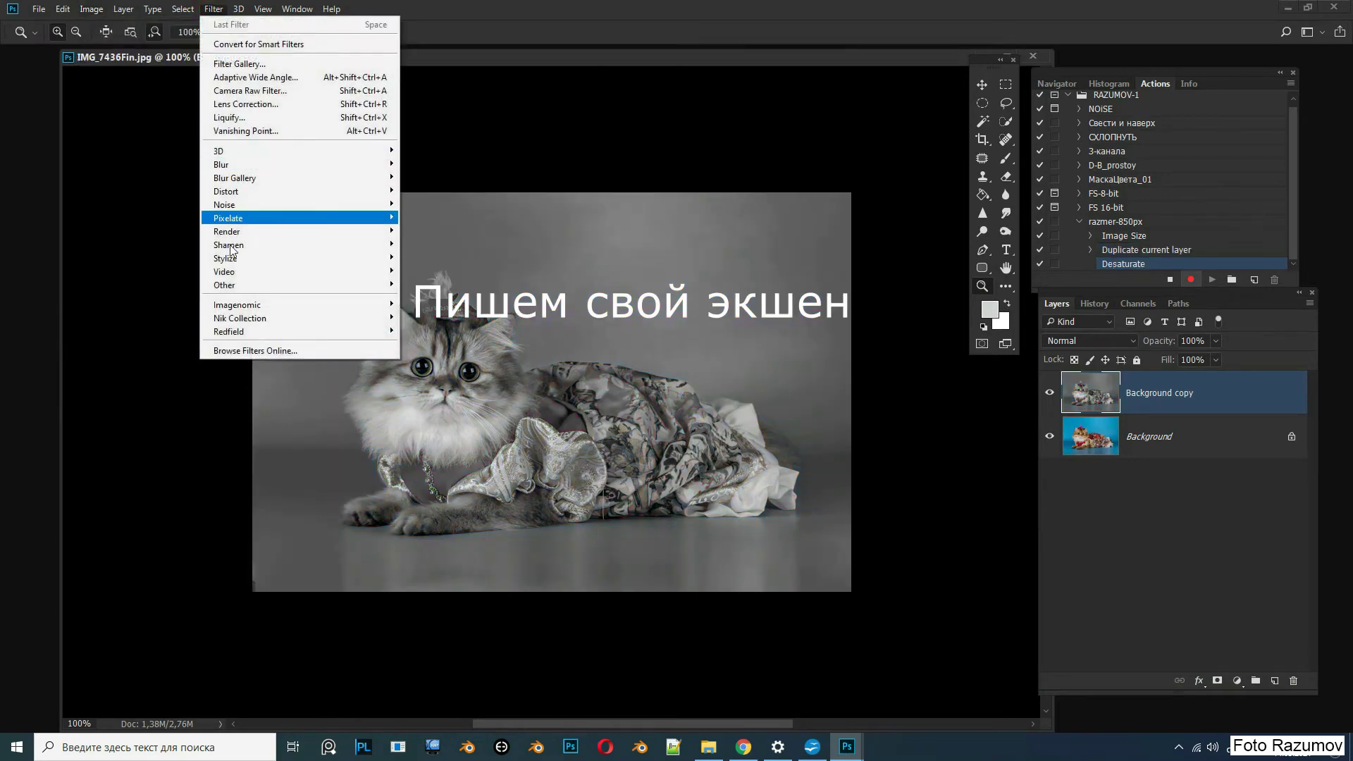
{"action": "mouse_move", "coordinate": [243, 285]}
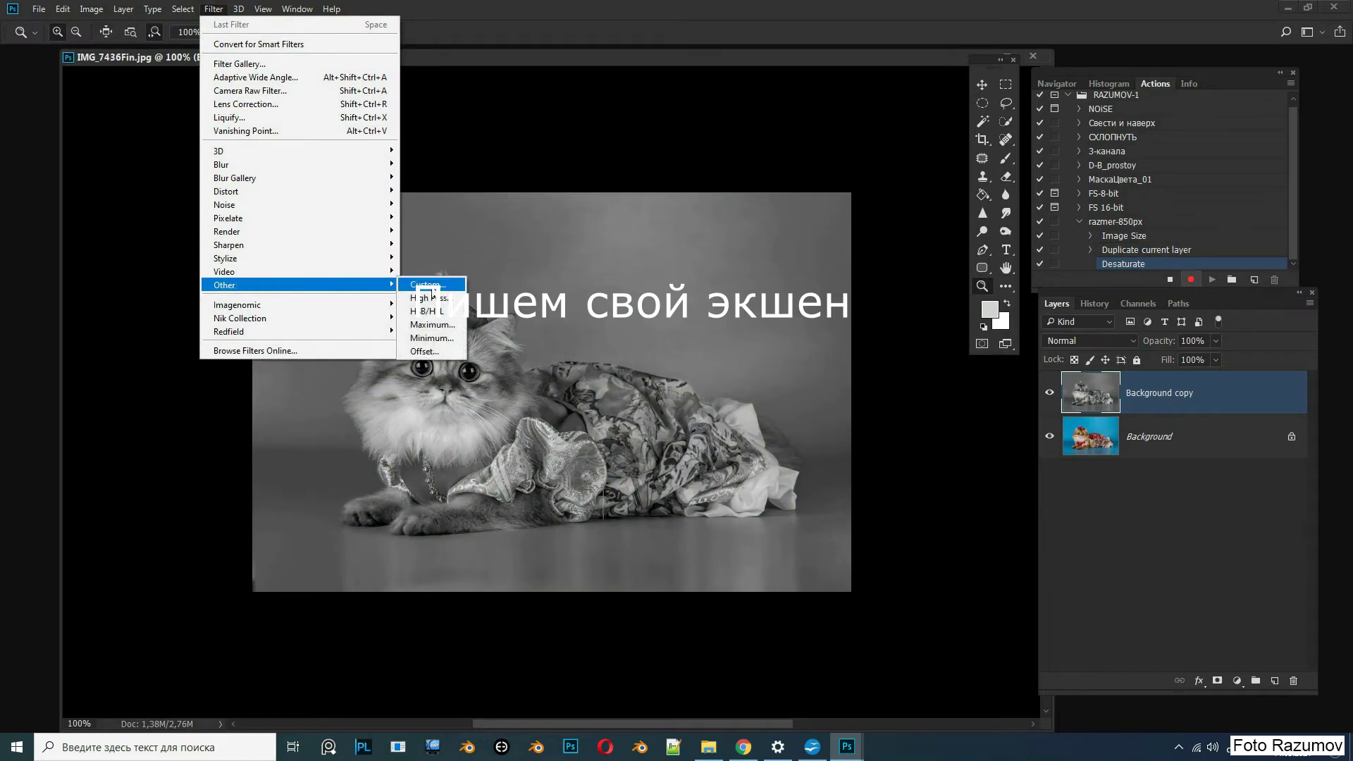
{"action": "left_click", "coordinate": [428, 297]}
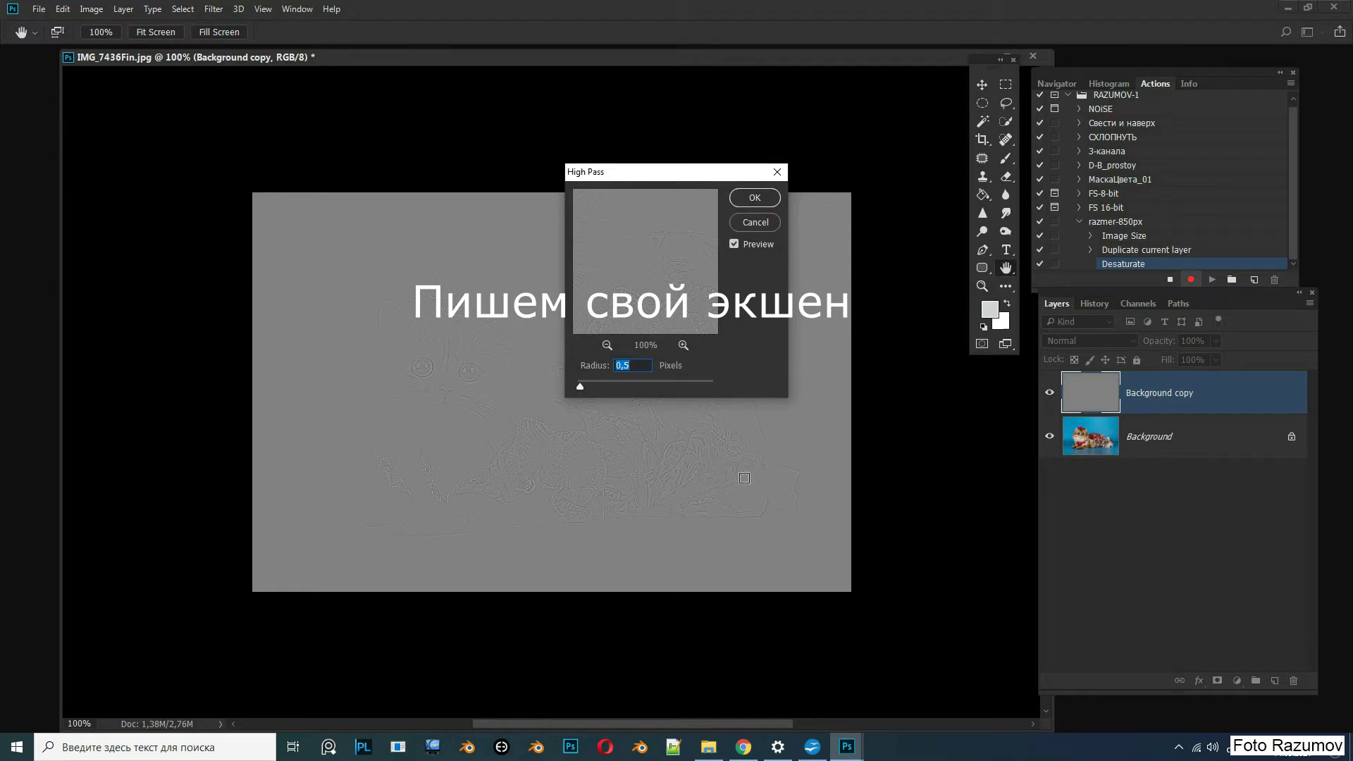
{"action": "left_click", "coordinate": [754, 198]}
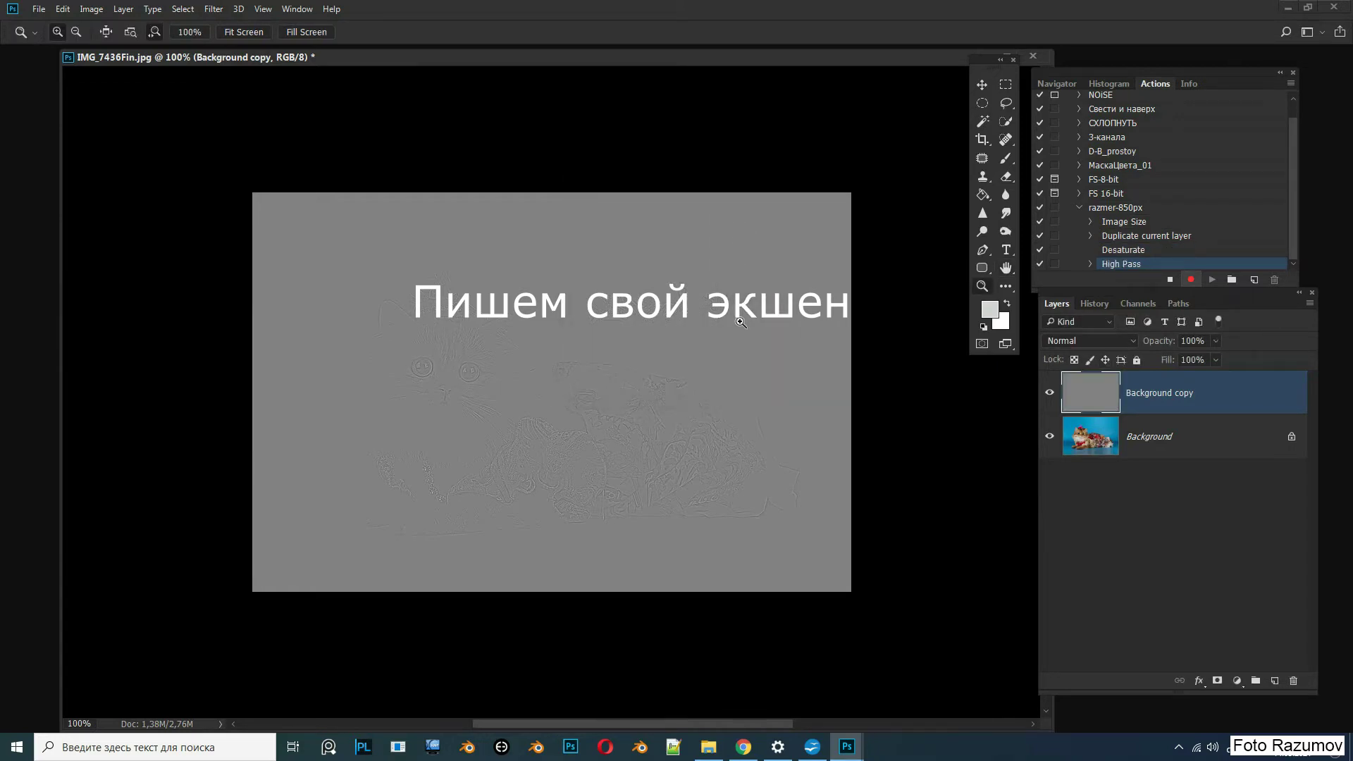
{"action": "left_click", "coordinate": [1105, 343]}
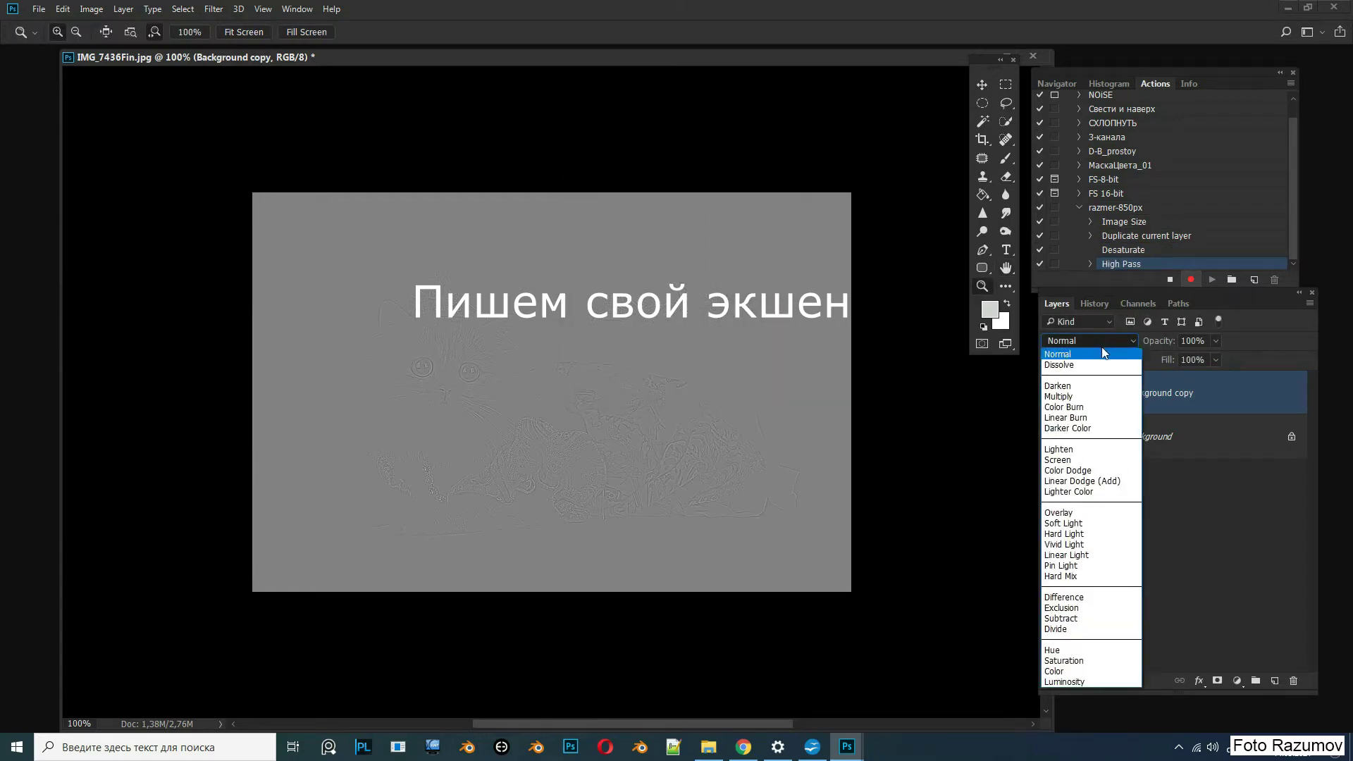
Set the Background copy layer to Overlay blending and toggle its visibility to compare.
{"action": "left_click", "coordinate": [1082, 513]}
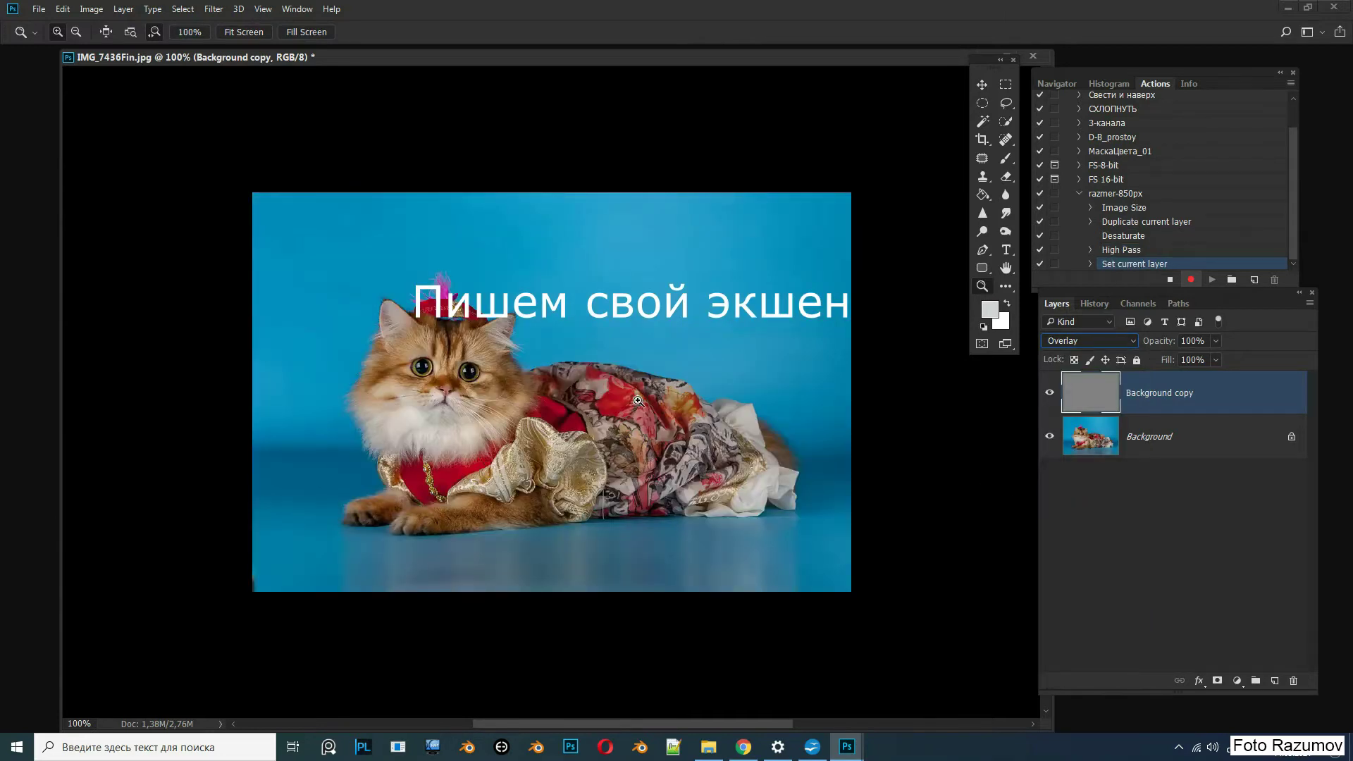
{"action": "left_click", "coordinate": [982, 287]}
{"action": "left_click", "coordinate": [1050, 392]}
{"action": "left_click", "coordinate": [1051, 393]}
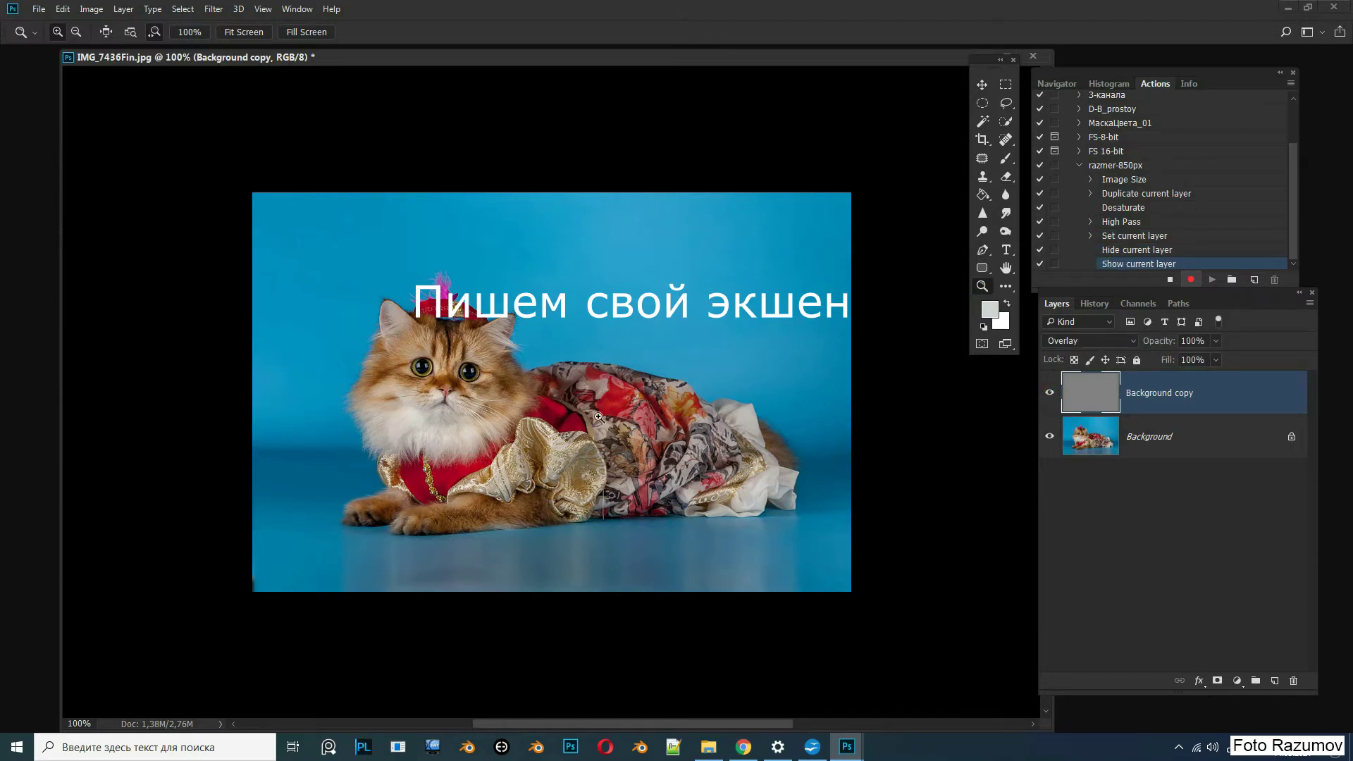
Duplicate the high-pass copy layer, set its fill to 40%, and deselect all layers.
{"action": "left_click", "coordinate": [1221, 401]}
{"action": "left_click_drag", "start_coordinate": [1220, 401], "coordinate": [1275, 680]}
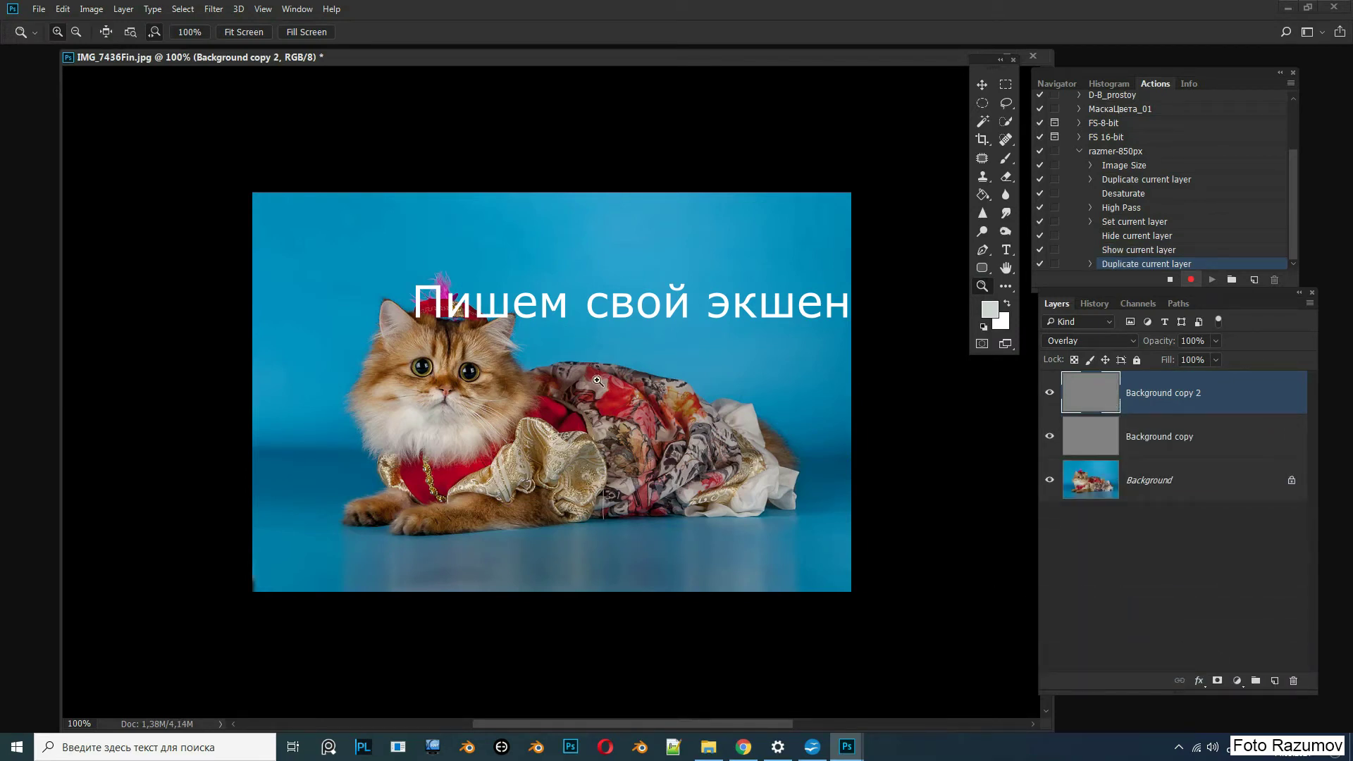
{"action": "left_click", "coordinate": [1216, 360]}
{"action": "left_click_drag", "start_coordinate": [1178, 378], "coordinate": [1176, 378]}
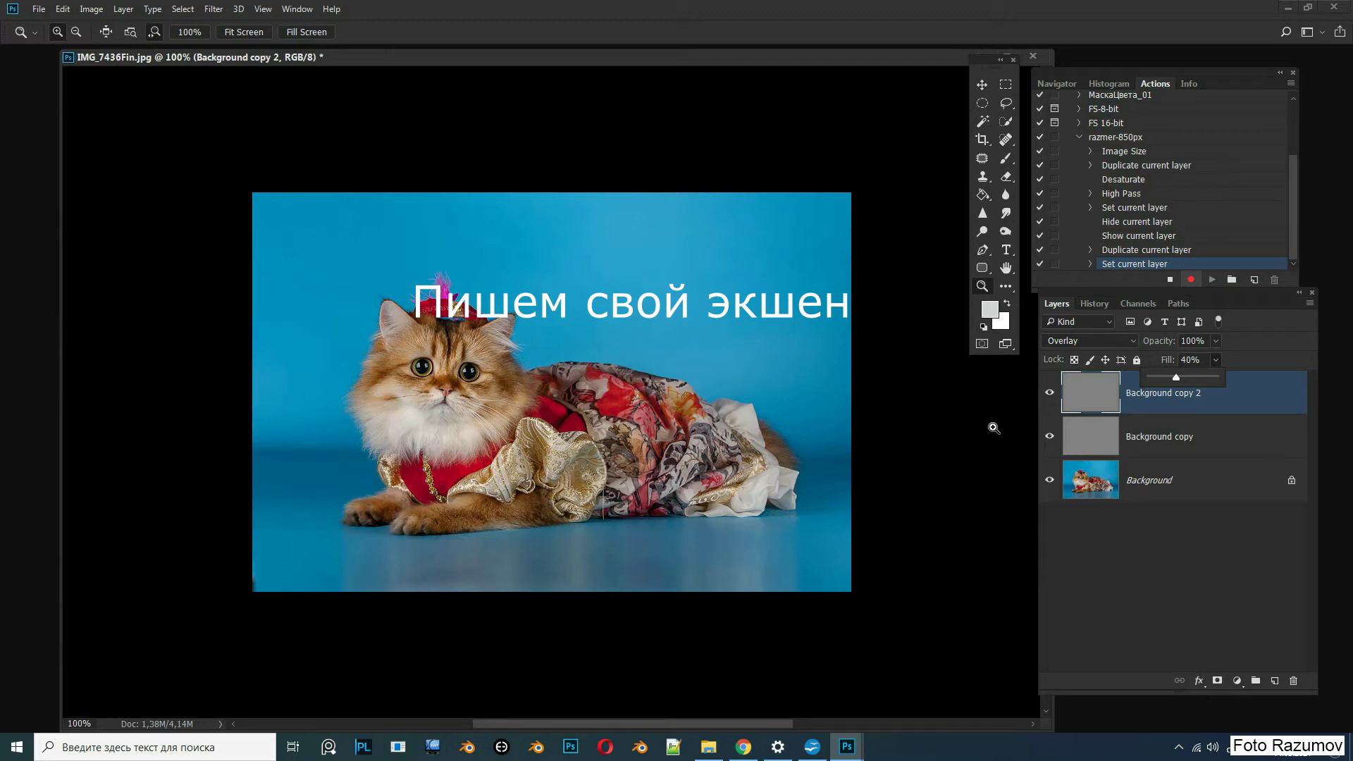
{"action": "left_click", "coordinate": [1096, 572]}
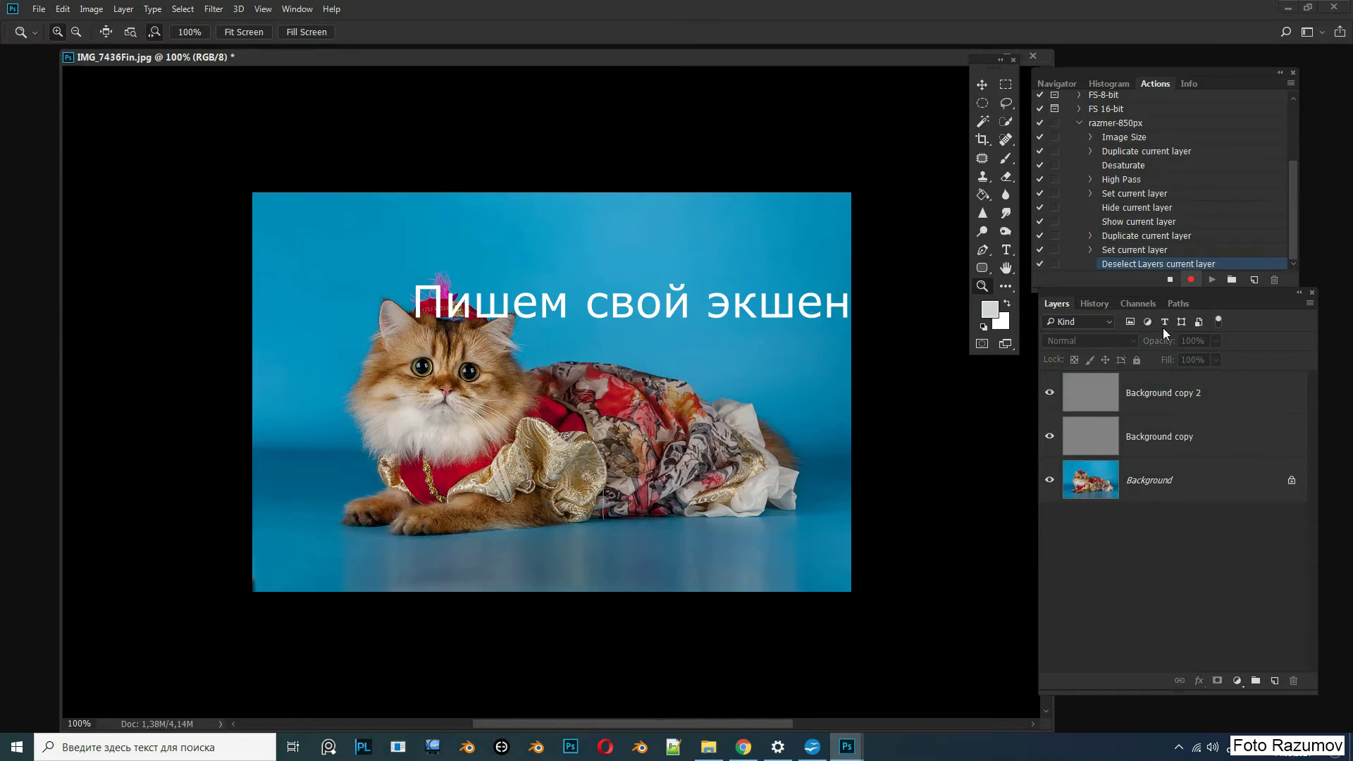
Stop recording and switch the Actions panel back to Button Mode.
{"action": "left_click", "coordinate": [1170, 280]}
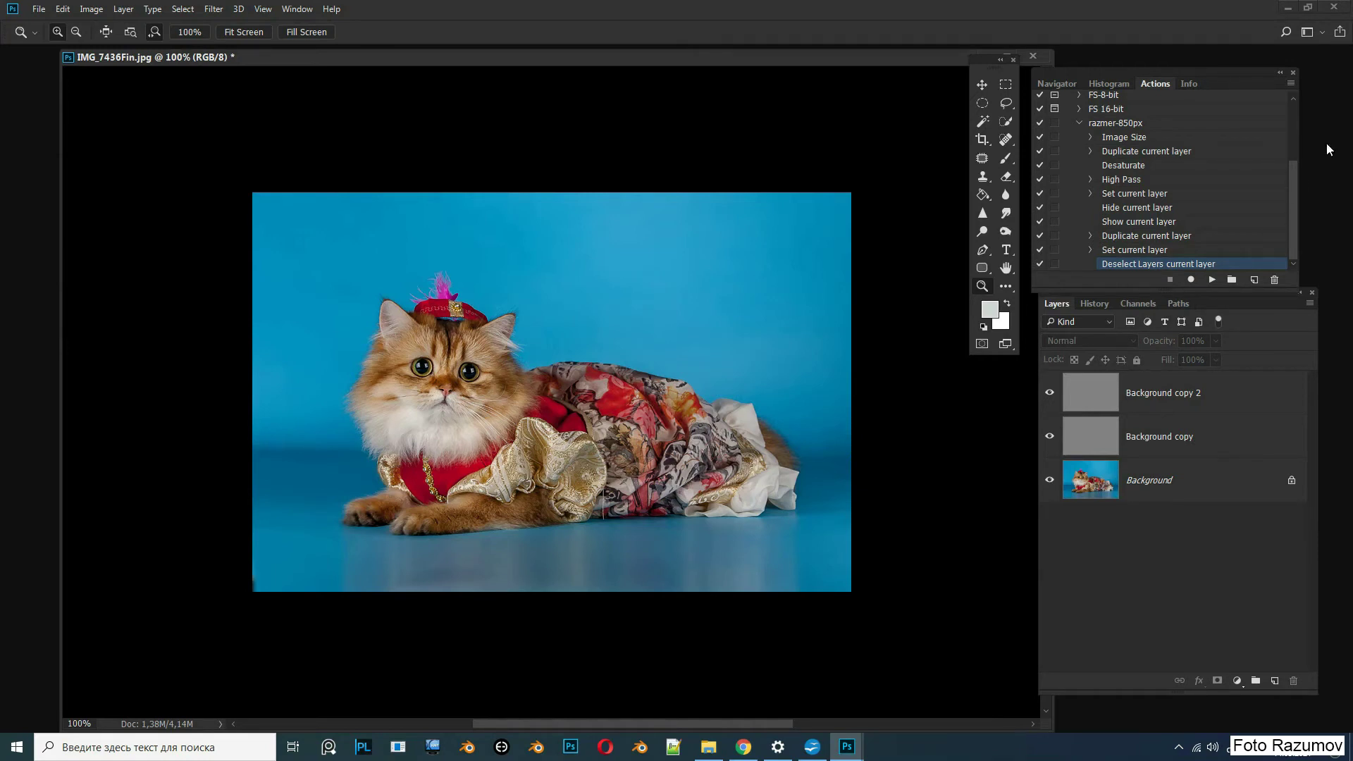
{"action": "left_click", "coordinate": [1291, 83]}
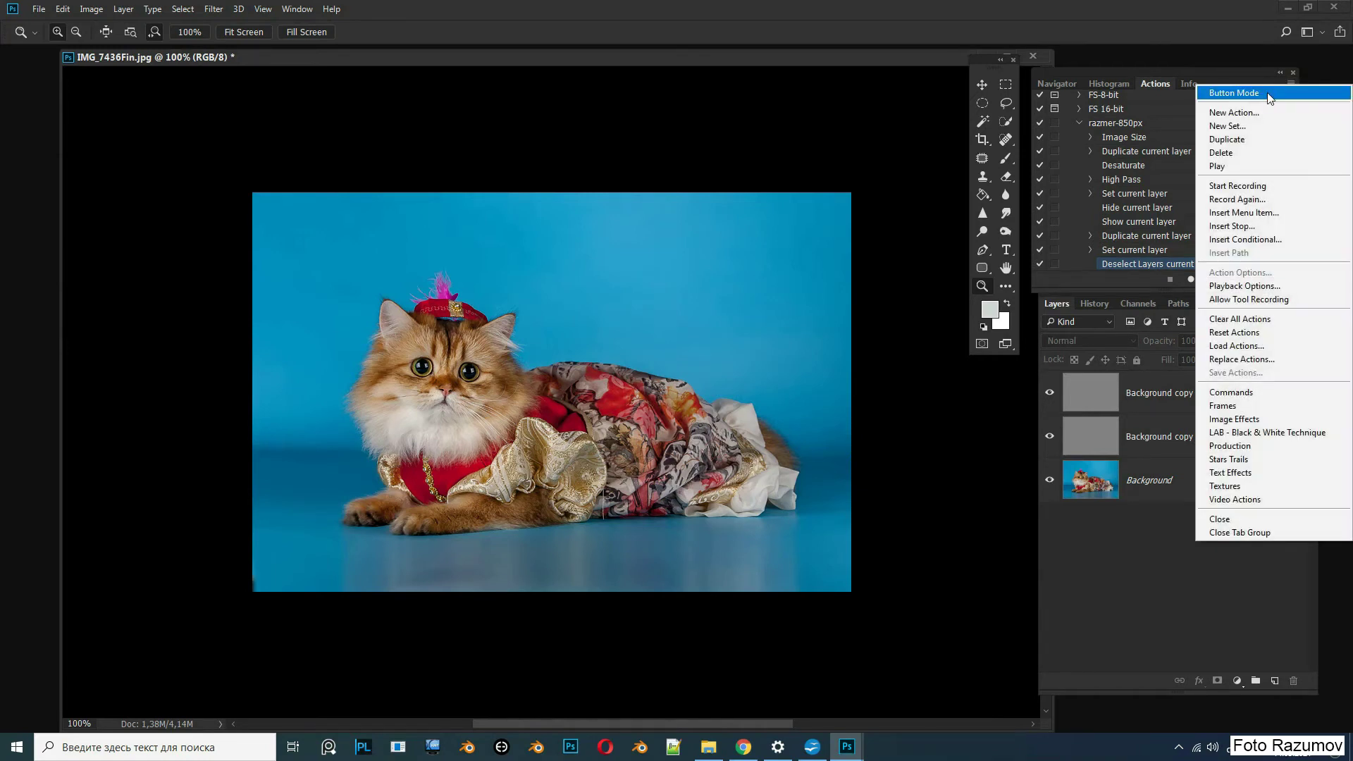
{"action": "left_click", "coordinate": [1234, 94]}
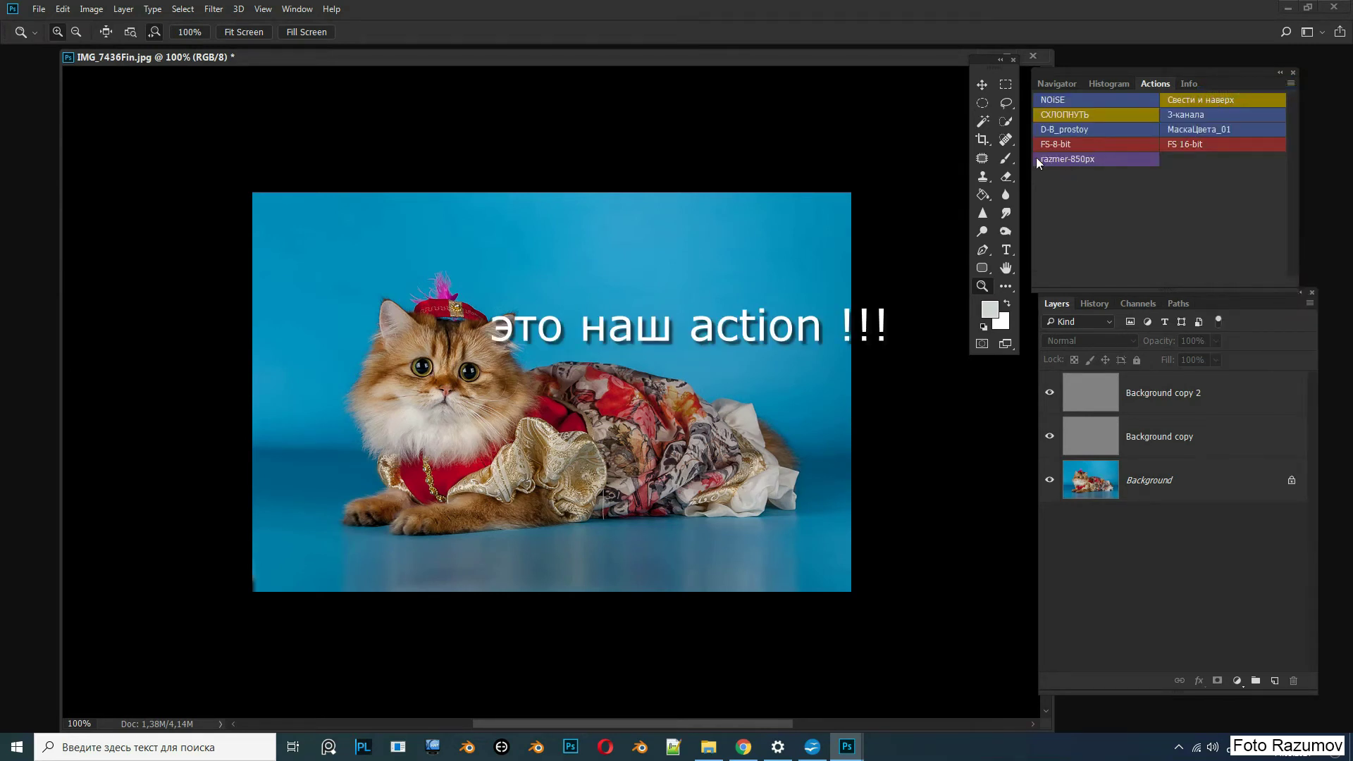
Float the current document and open the sphynx photo IMG_9339Fin.jpg.
{"action": "left_click", "coordinate": [1106, 159]}
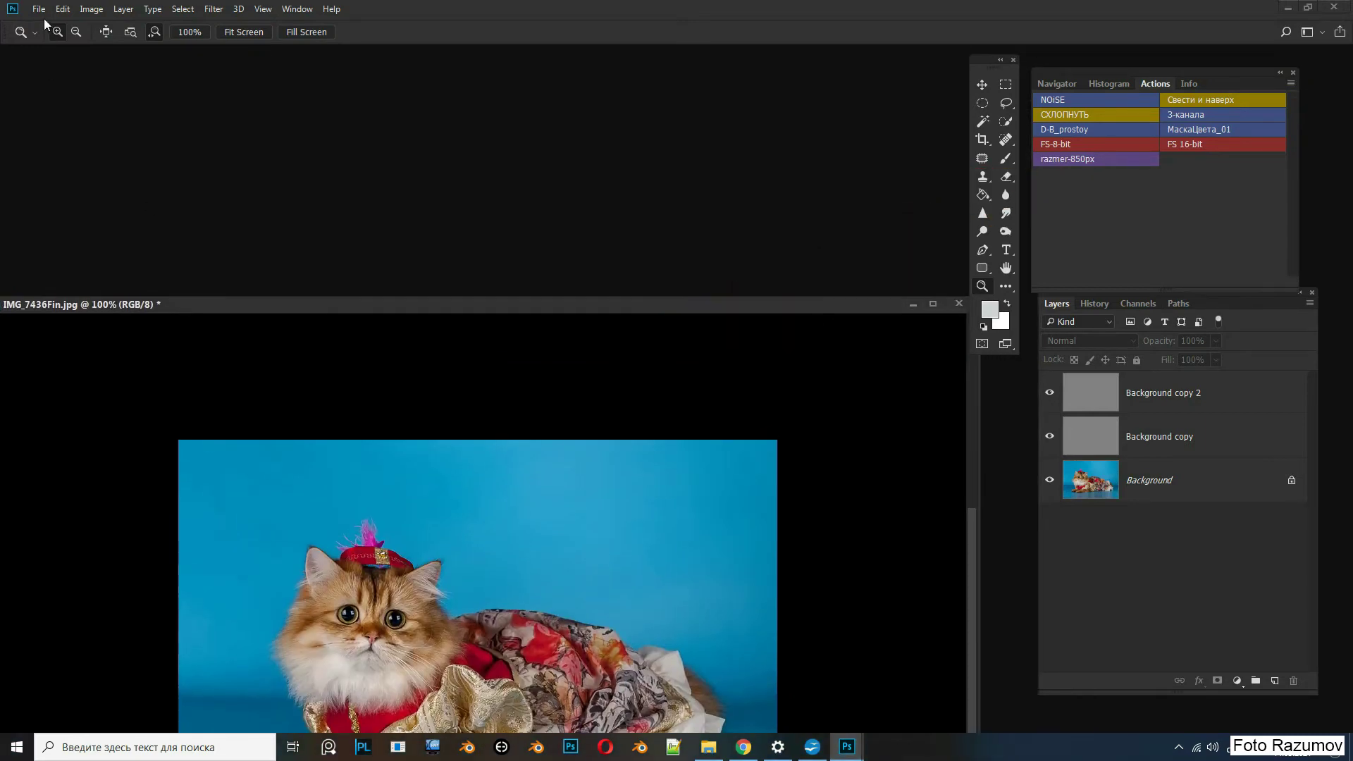
{"action": "left_click", "coordinate": [39, 8]}
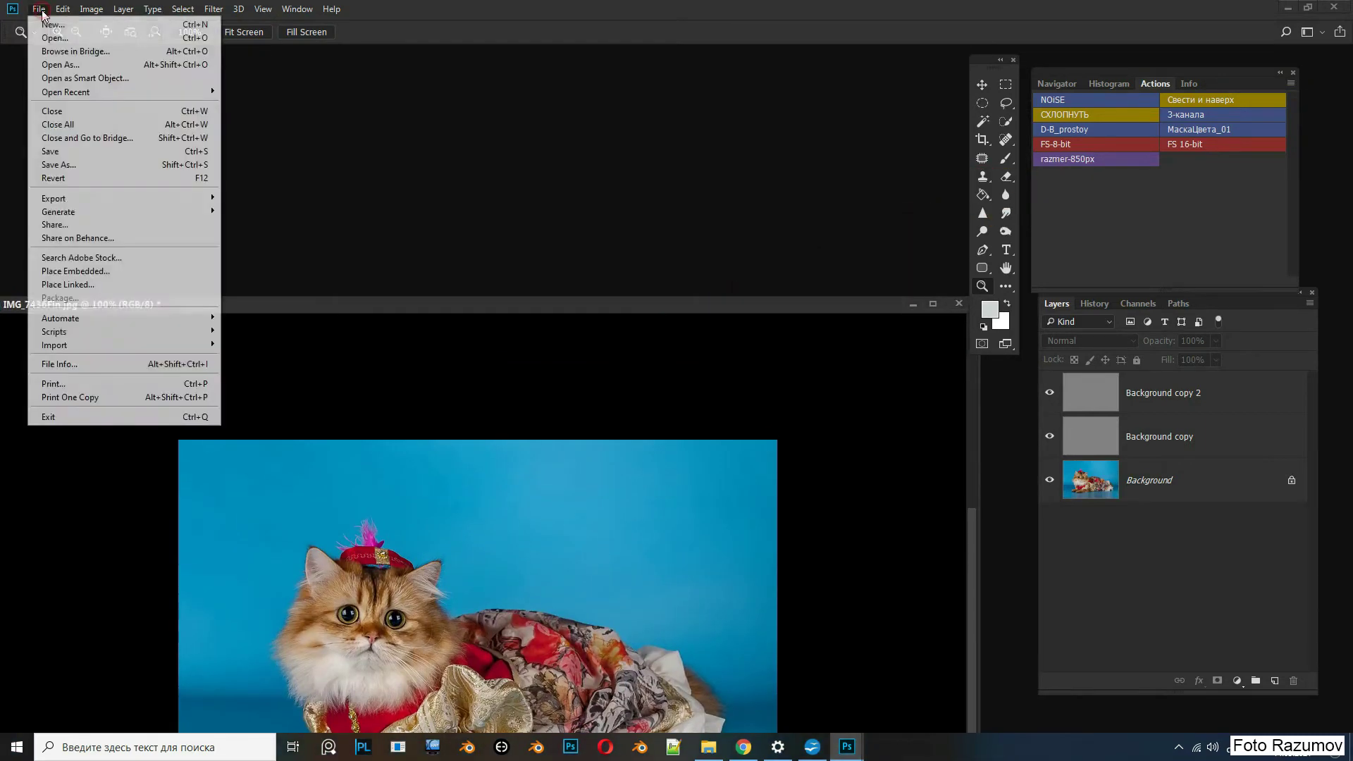
{"action": "left_click", "coordinate": [65, 38]}
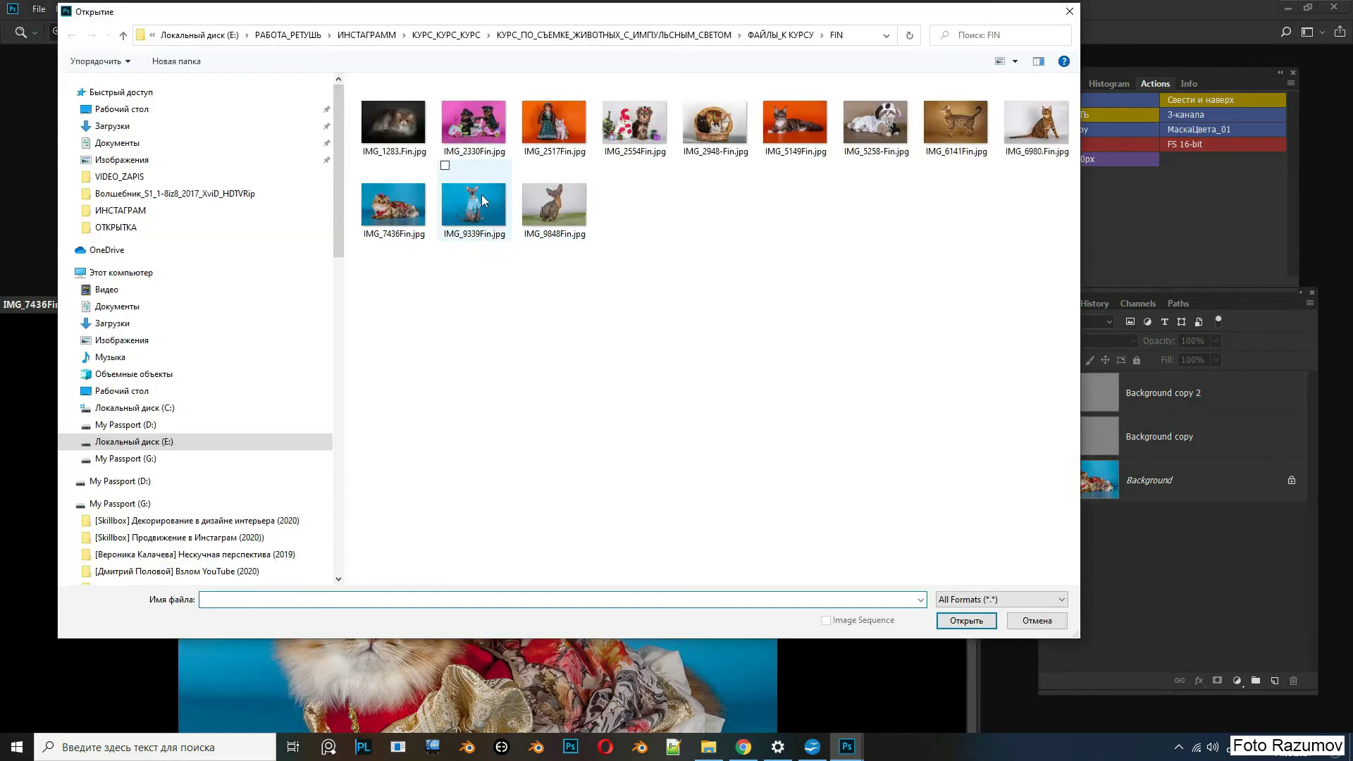
{"action": "left_click", "coordinate": [476, 201]}
{"action": "left_click", "coordinate": [973, 622]}
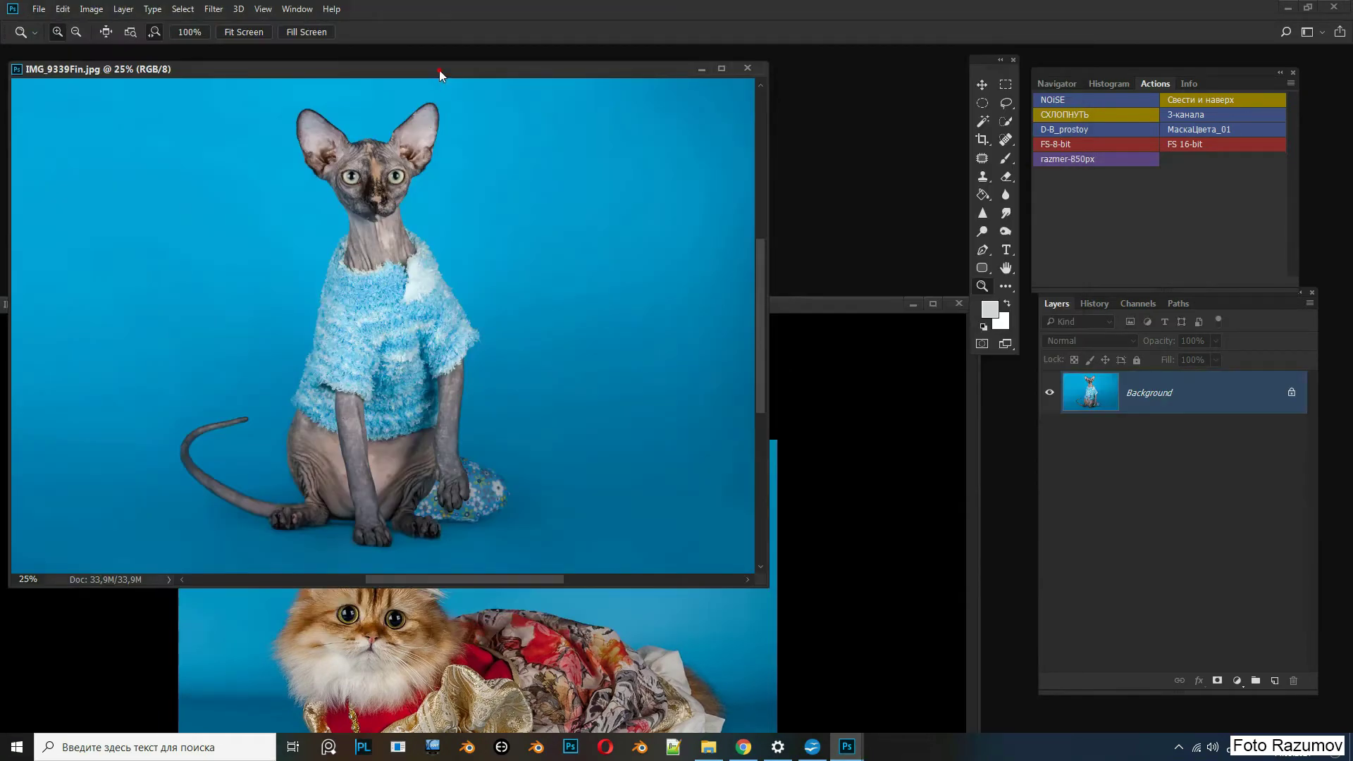
Check the photo's original Image Size, cancel, and run the razmer-850px action on it.
{"action": "left_click", "coordinate": [92, 8]}
{"action": "left_click", "coordinate": [131, 110]}
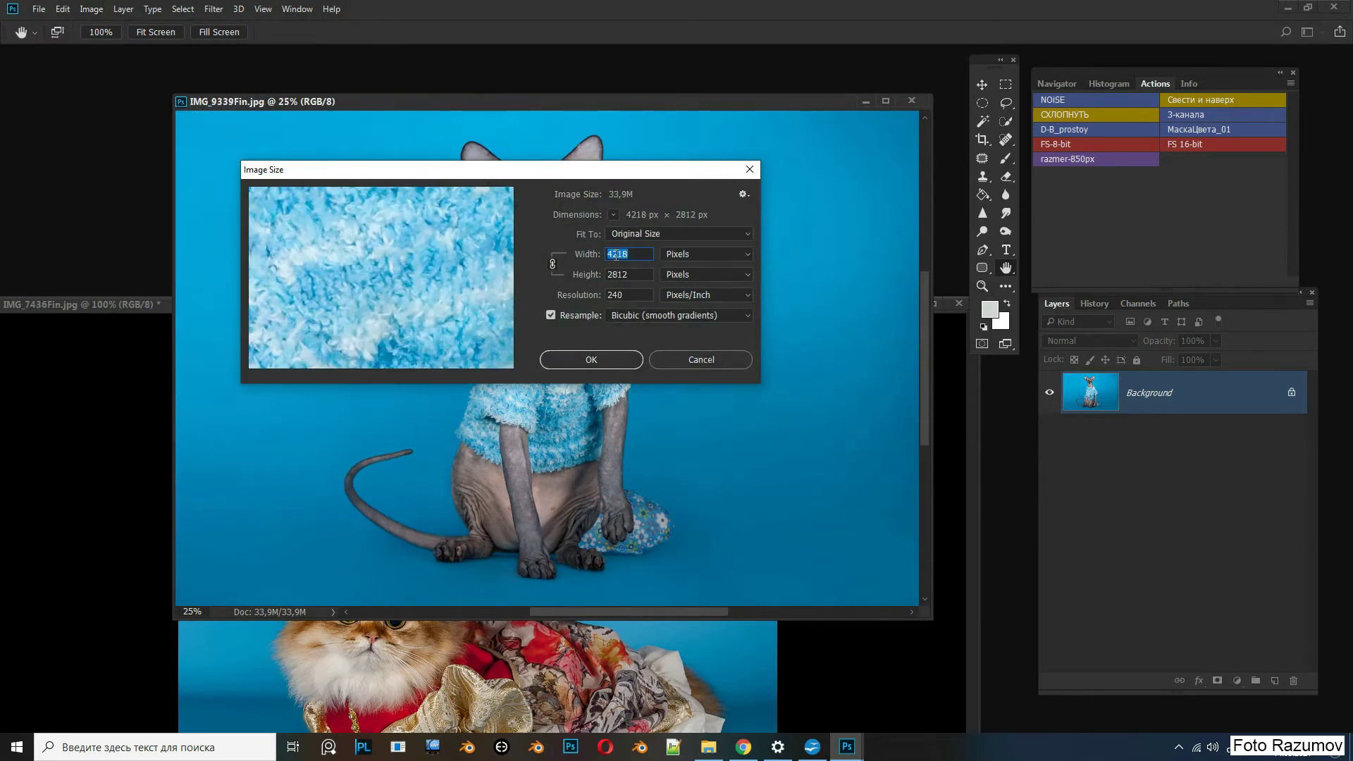
{"action": "left_click", "coordinate": [630, 361]}
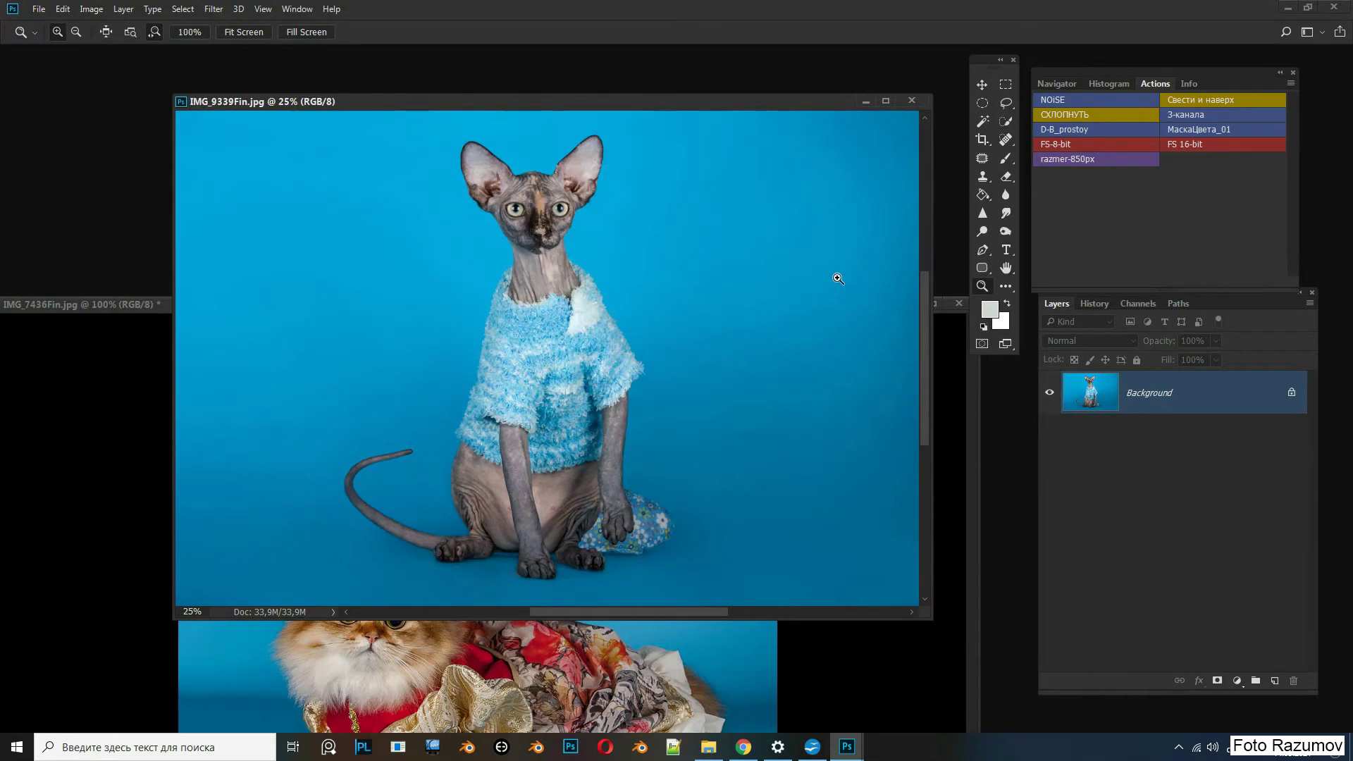
{"action": "left_click", "coordinate": [1080, 159]}
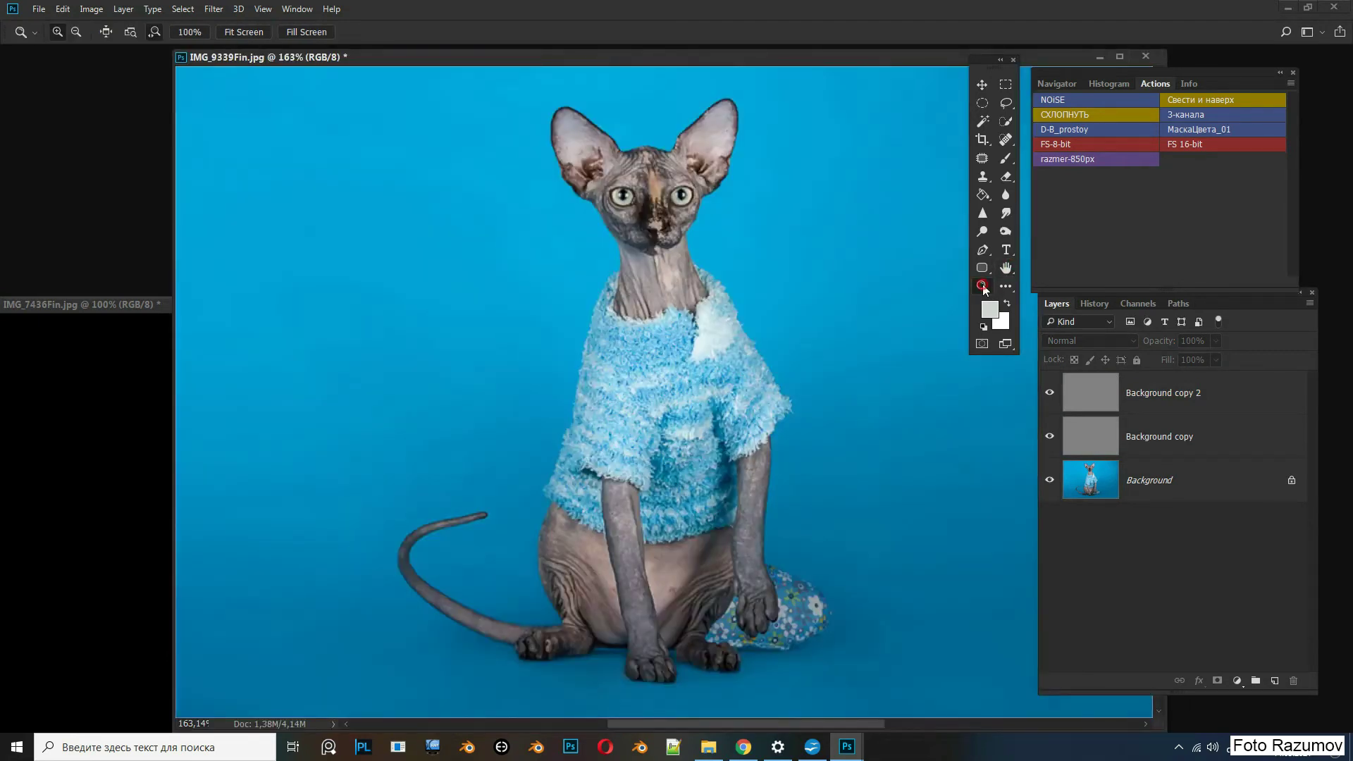
{"action": "double_click", "coordinate": [983, 286]}
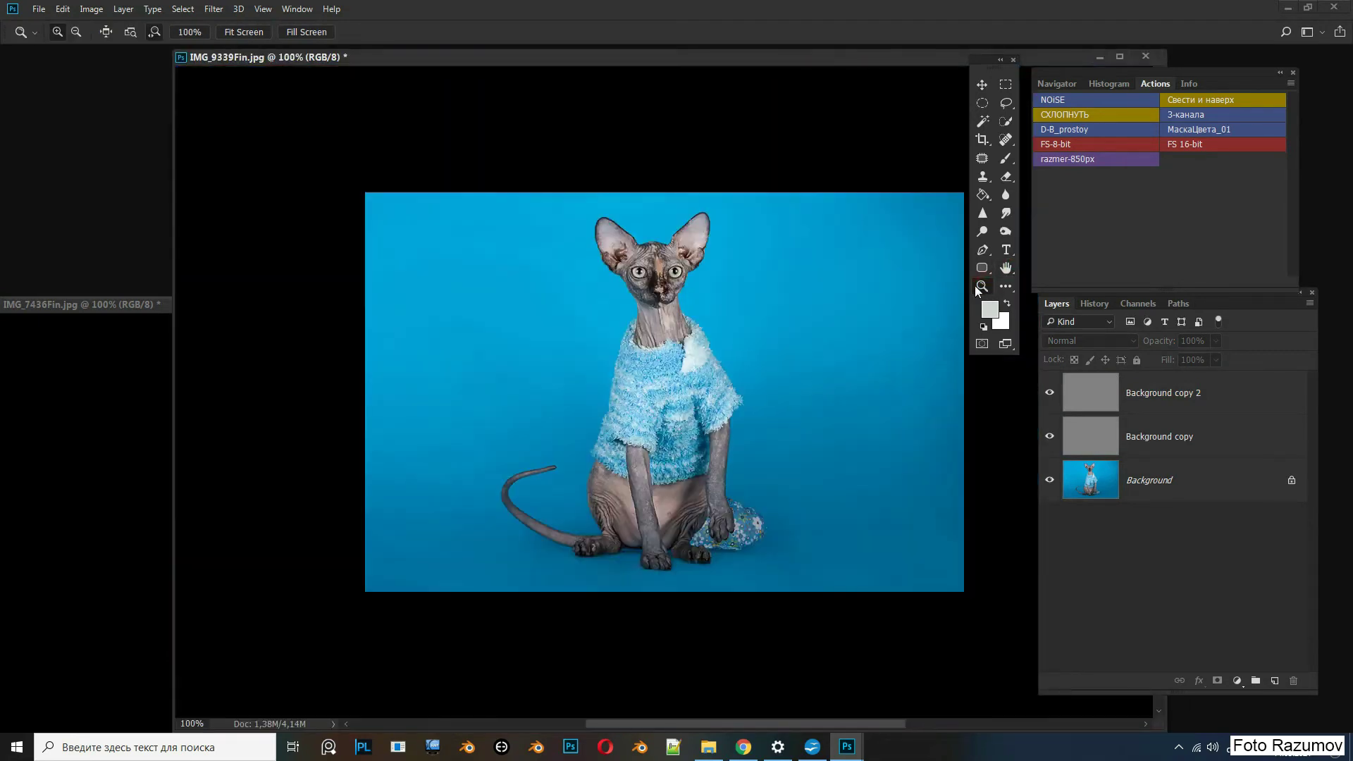
{"action": "left_click", "coordinate": [91, 9]}
{"action": "left_click", "coordinate": [123, 111]}
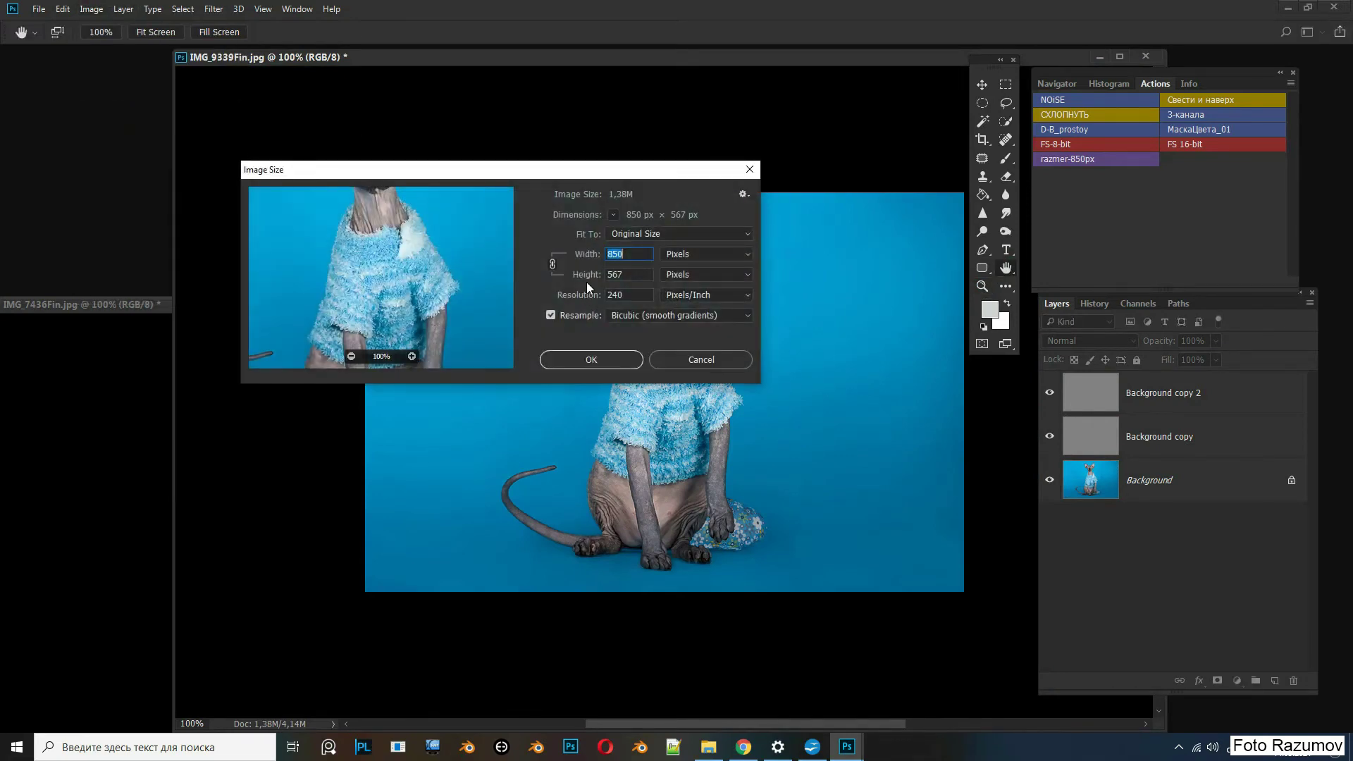
{"action": "left_click", "coordinate": [621, 363]}
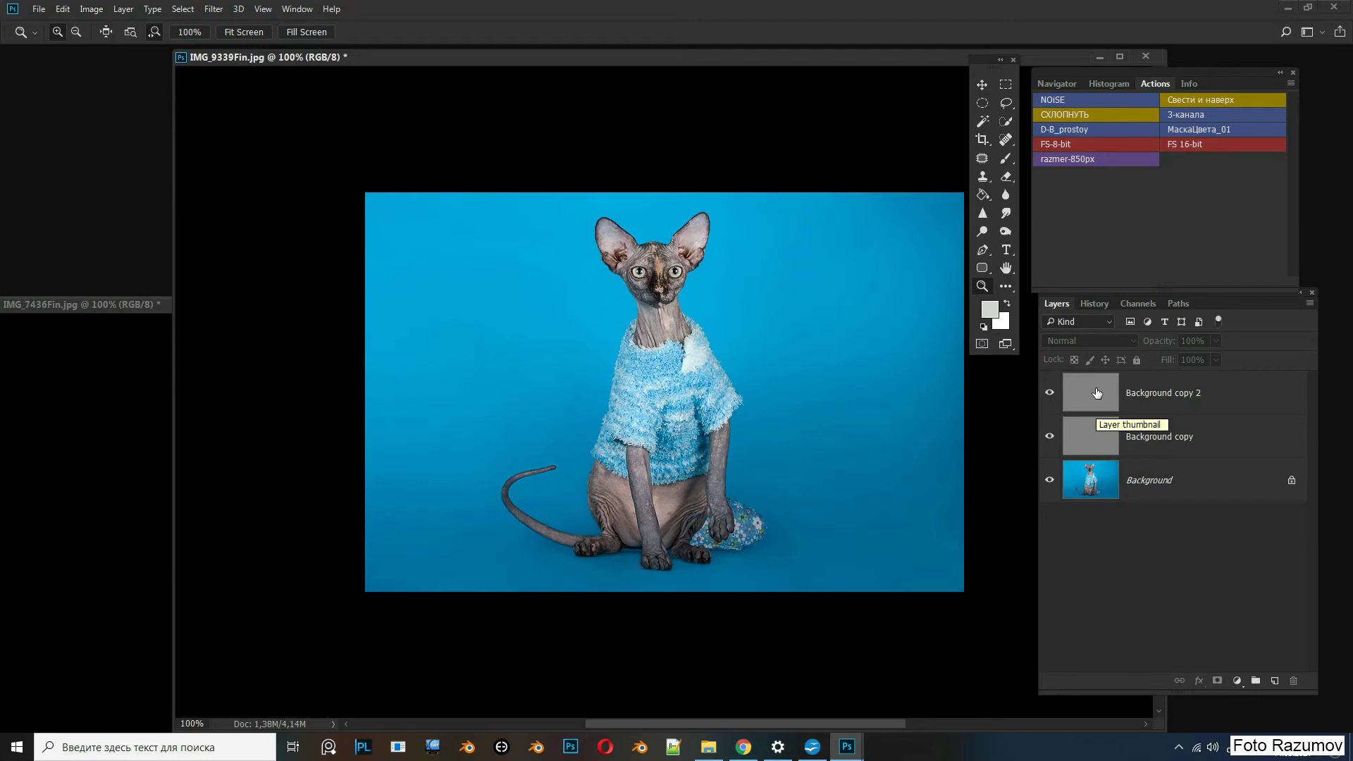
{"action": "mouse_move", "coordinate": [582, 54]}
{"action": "left_mouse_down"}
{"action": "mouse_move", "coordinate": [397, 96]}
{"action": "mouse_move", "coordinate": [366, 124]}
{"action": "left_mouse_up"}
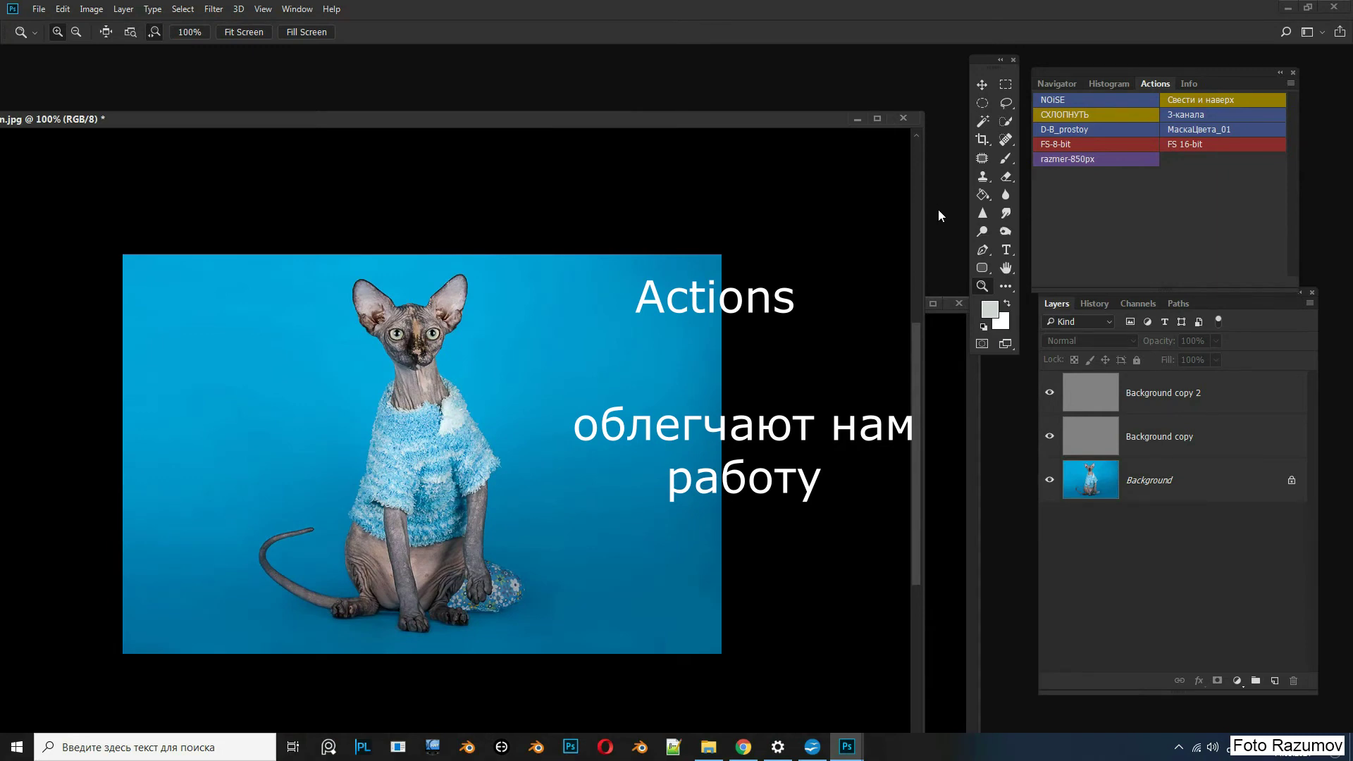
Shift the document window left and open the Actions panel options menu.
{"action": "left_click_drag", "start_coordinate": [818, 120], "coordinate": [709, 114]}
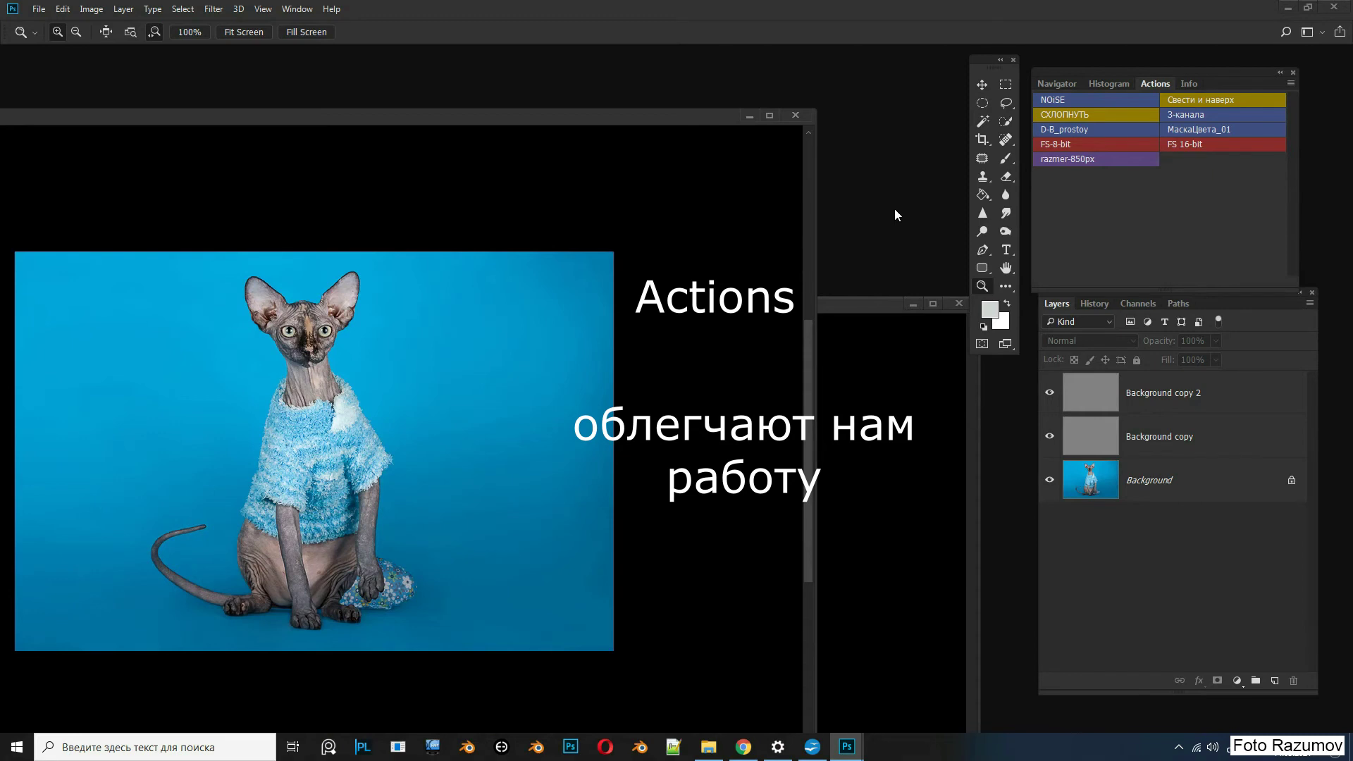
{"action": "left_click", "coordinate": [1292, 83]}
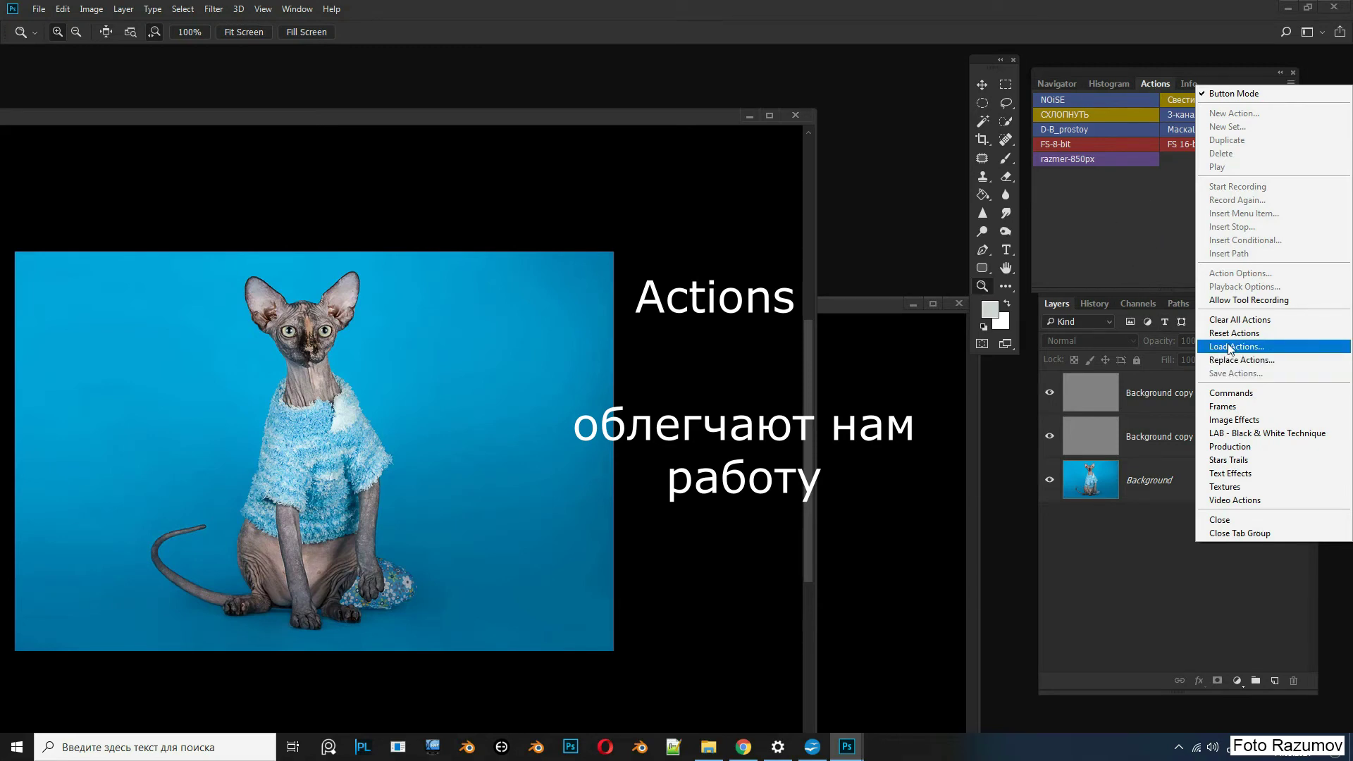
Close the Actions options menu without choosing anything.
{"action": "left_click", "coordinate": [1152, 202]}
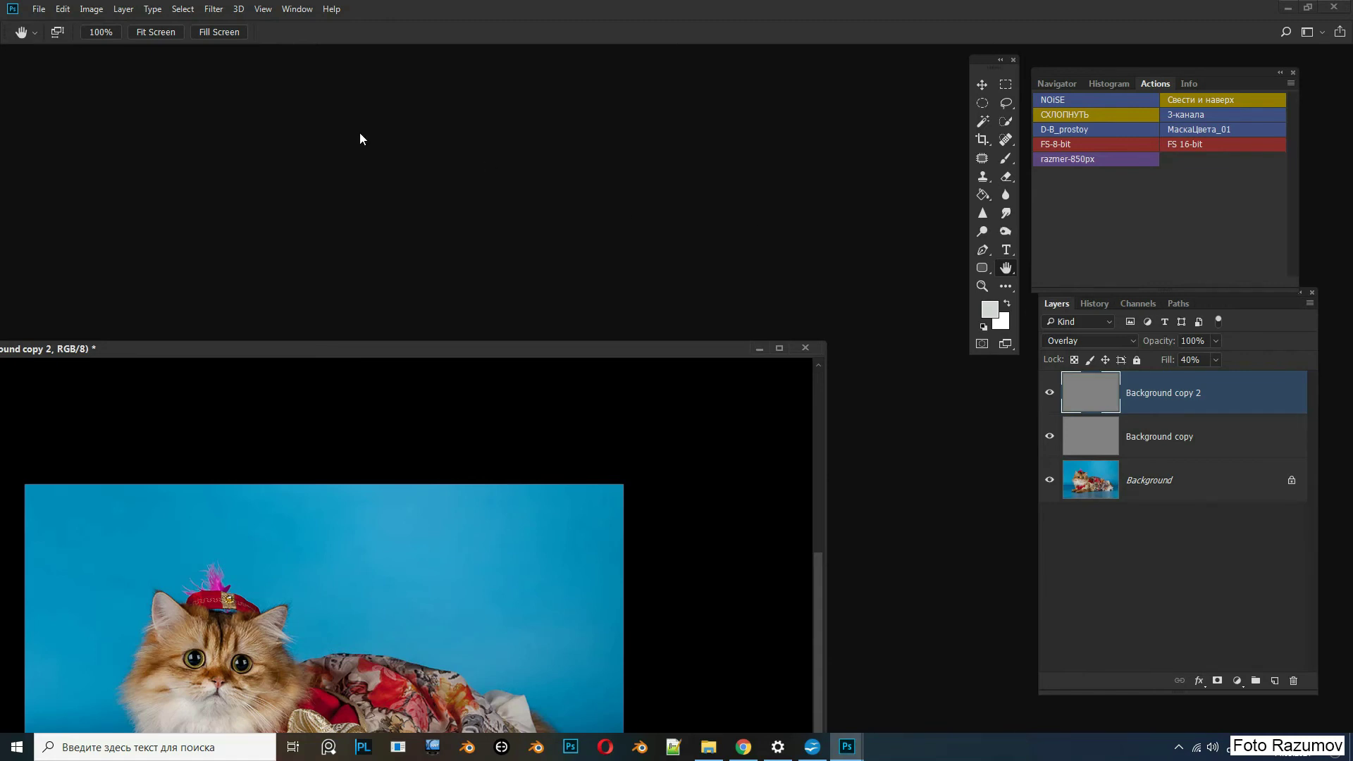
Open IMG_2517Fin.jpg and turn off Button Mode so razmer-850px's steps are listed.
{"action": "left_click", "coordinate": [38, 8]}
{"action": "left_click", "coordinate": [106, 38]}
{"action": "left_click", "coordinate": [554, 123]}
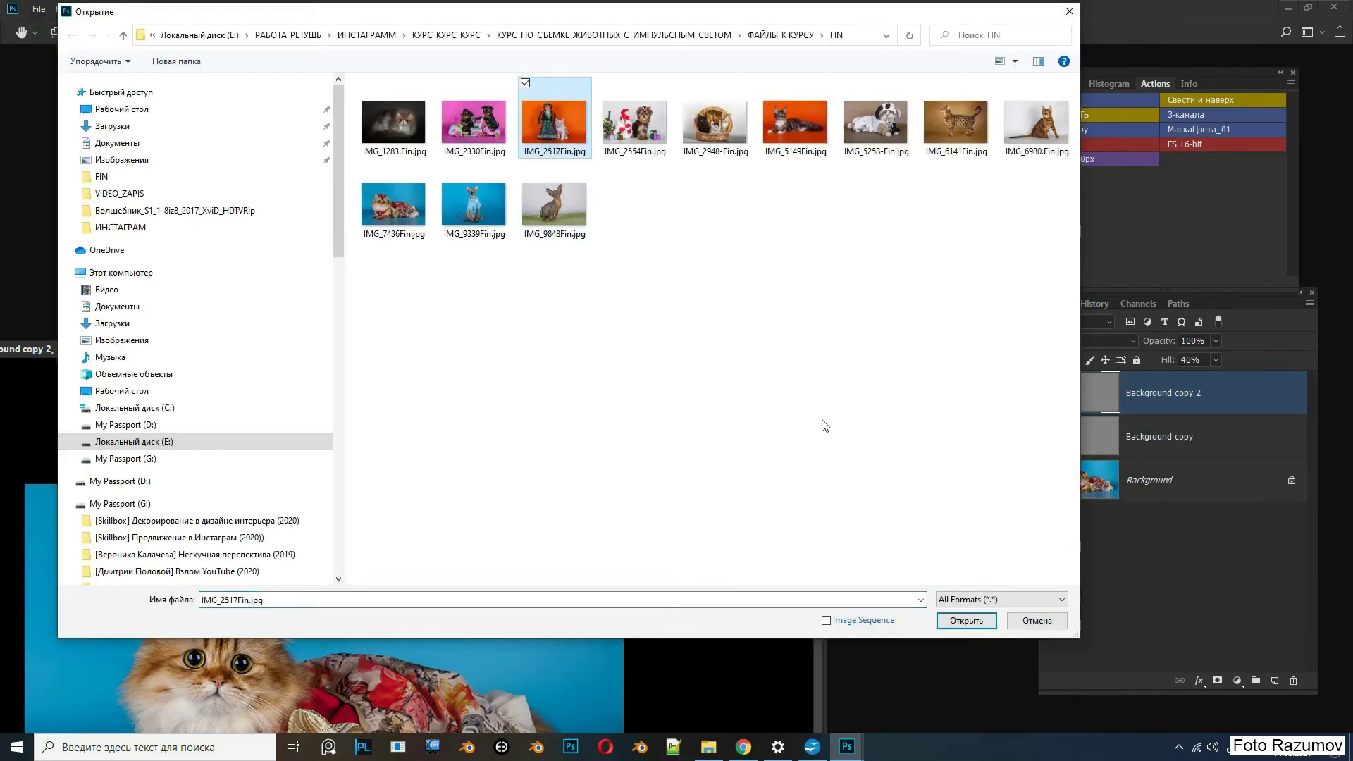
{"action": "left_click", "coordinate": [955, 618]}
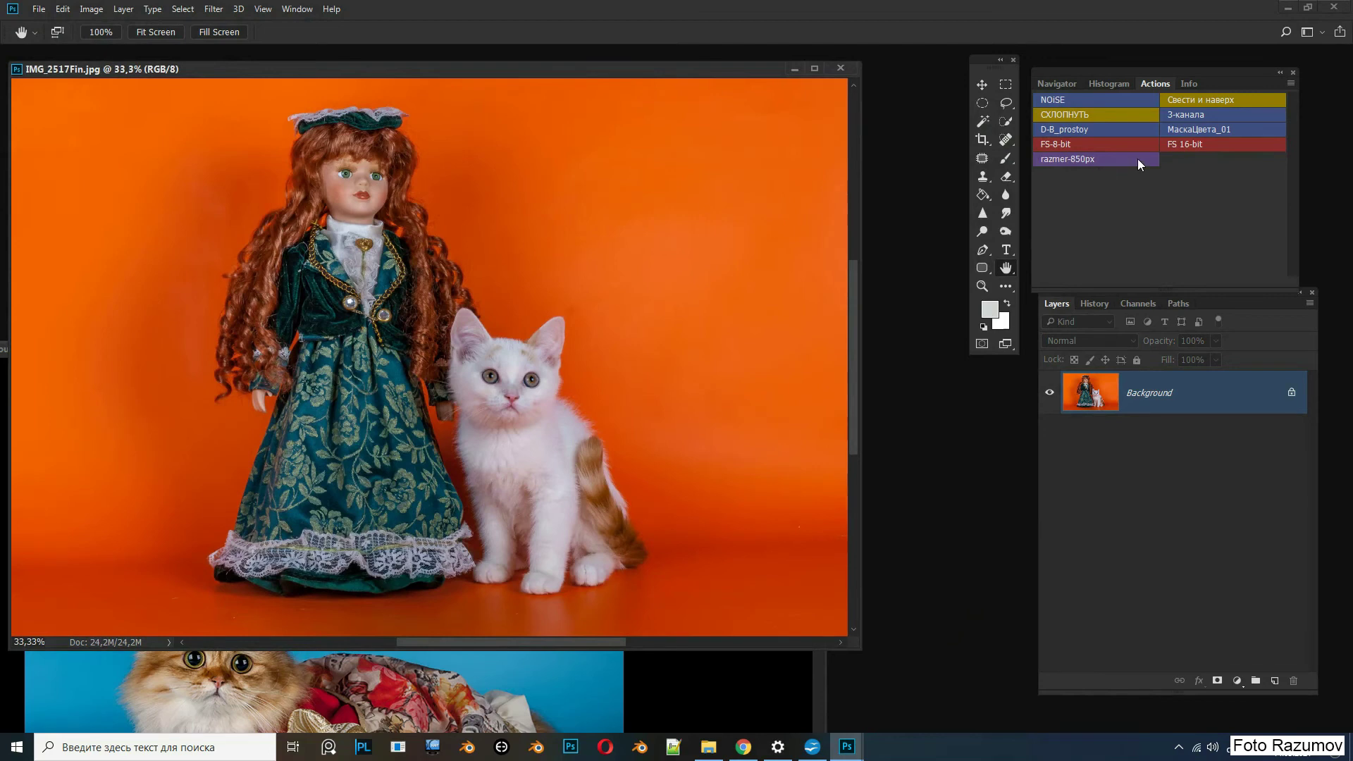
{"action": "left_click", "coordinate": [1292, 82]}
{"action": "left_click", "coordinate": [1250, 90]}
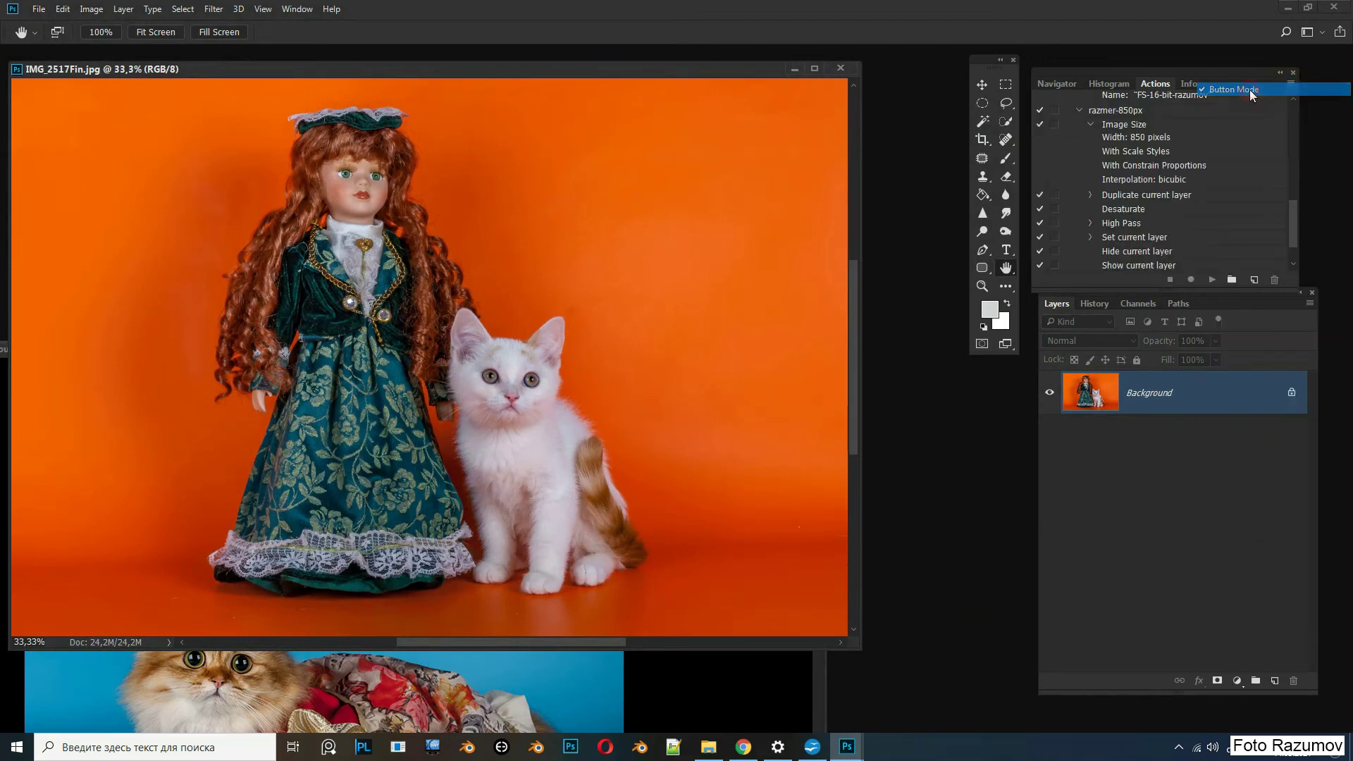
Make razmer-850px's Image Size step pause on its dialog, restore Button Mode, and run the action.
{"action": "left_click_drag", "start_coordinate": [1292, 218], "coordinate": [1292, 197]}
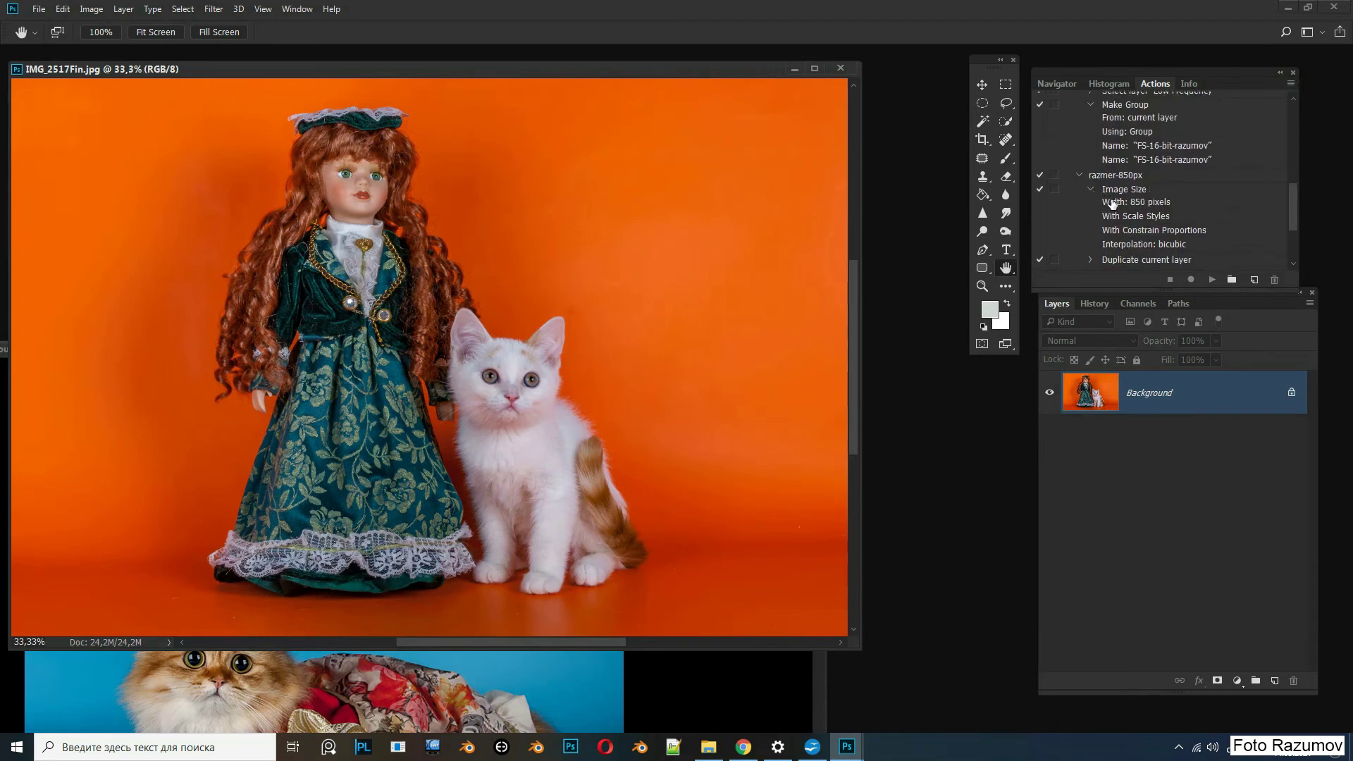
{"action": "left_click", "coordinate": [1055, 191]}
{"action": "left_click", "coordinate": [1290, 83]}
{"action": "left_click", "coordinate": [1230, 95]}
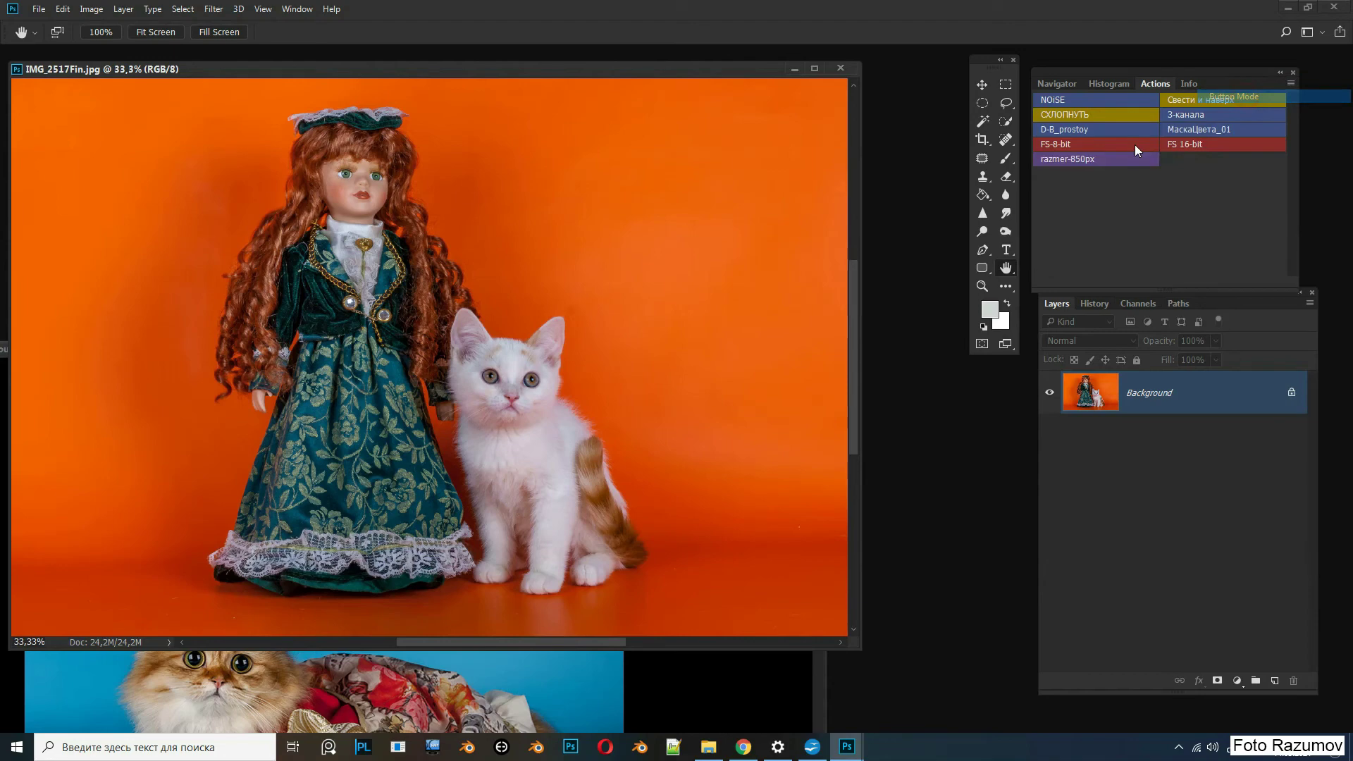
{"action": "left_click", "coordinate": [1099, 162]}
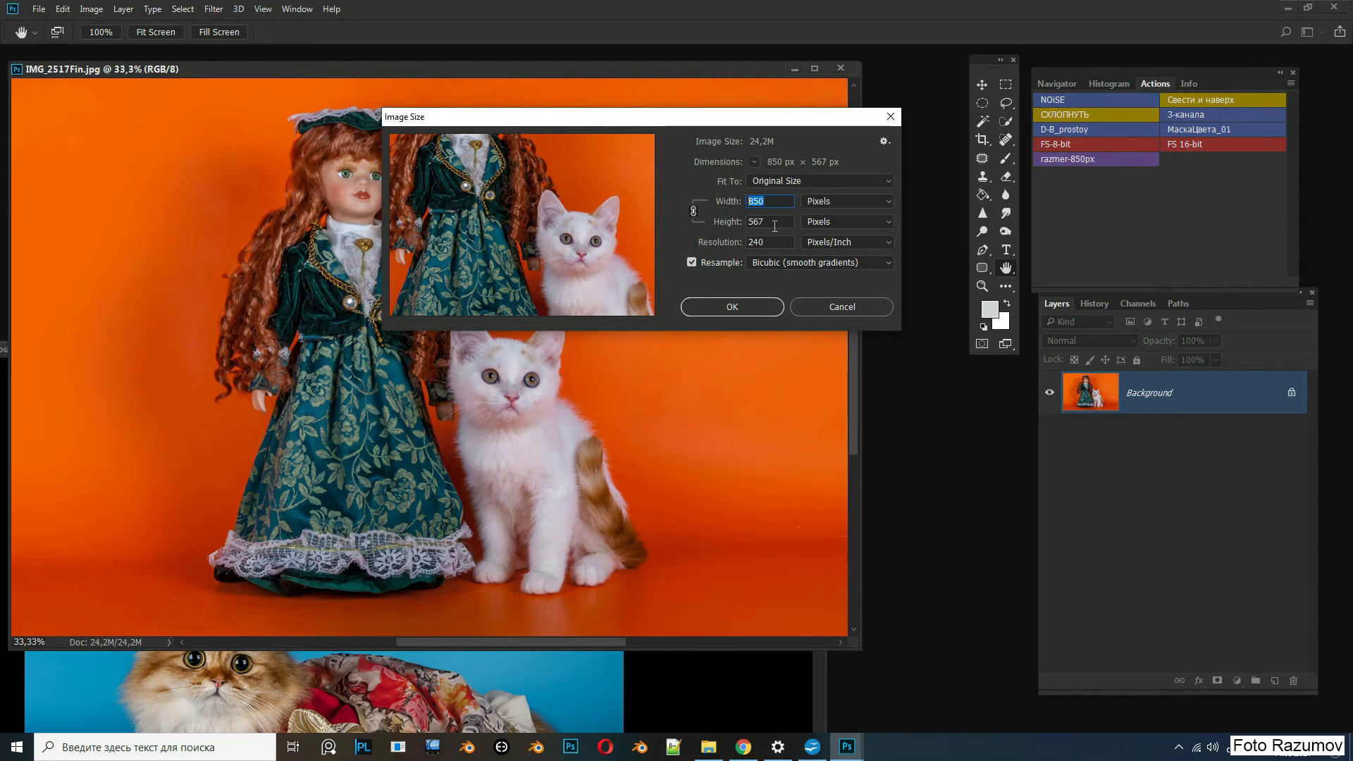
Enter a 1200 width in the paused Image Size dialog, confirm, and enlarge the photo window.
{"action": "type", "text": "120"}
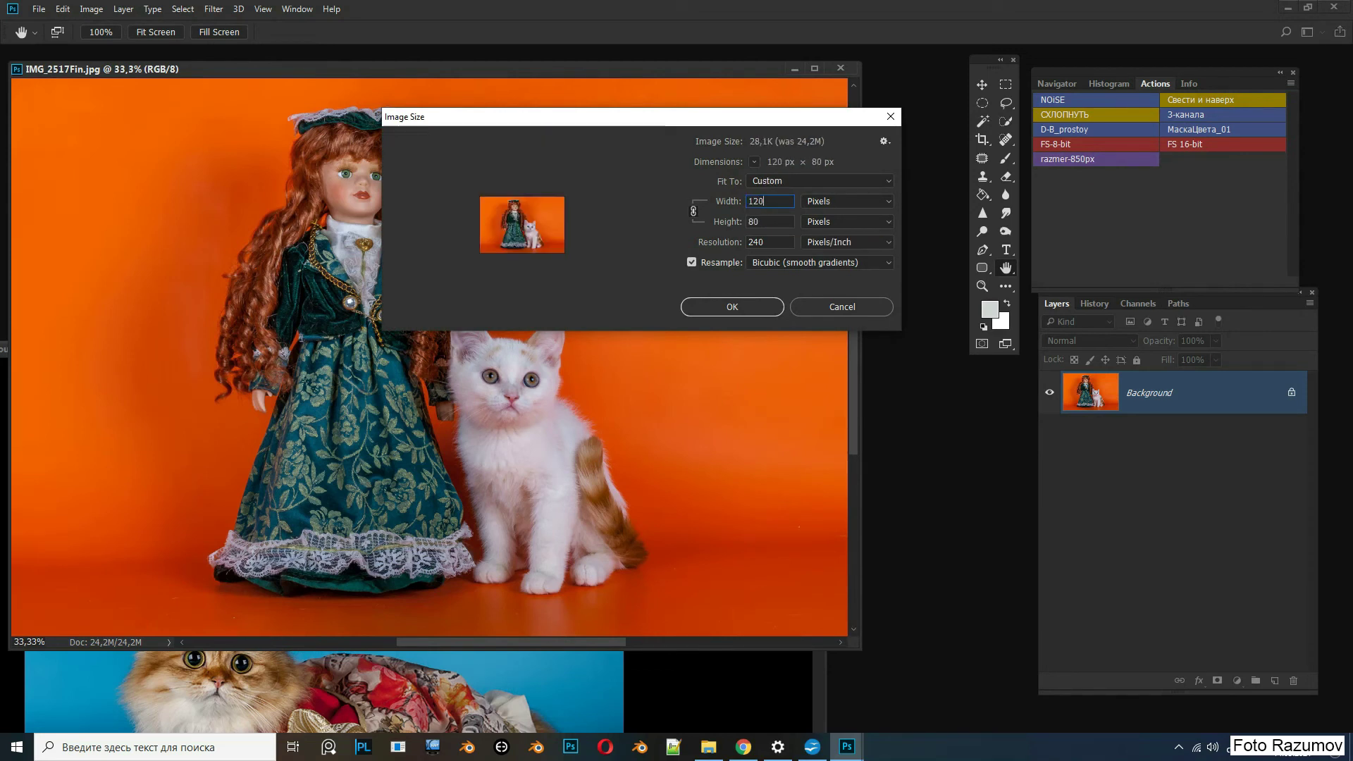
{"action": "type", "text": "0"}
{"action": "left_click", "coordinate": [752, 306]}
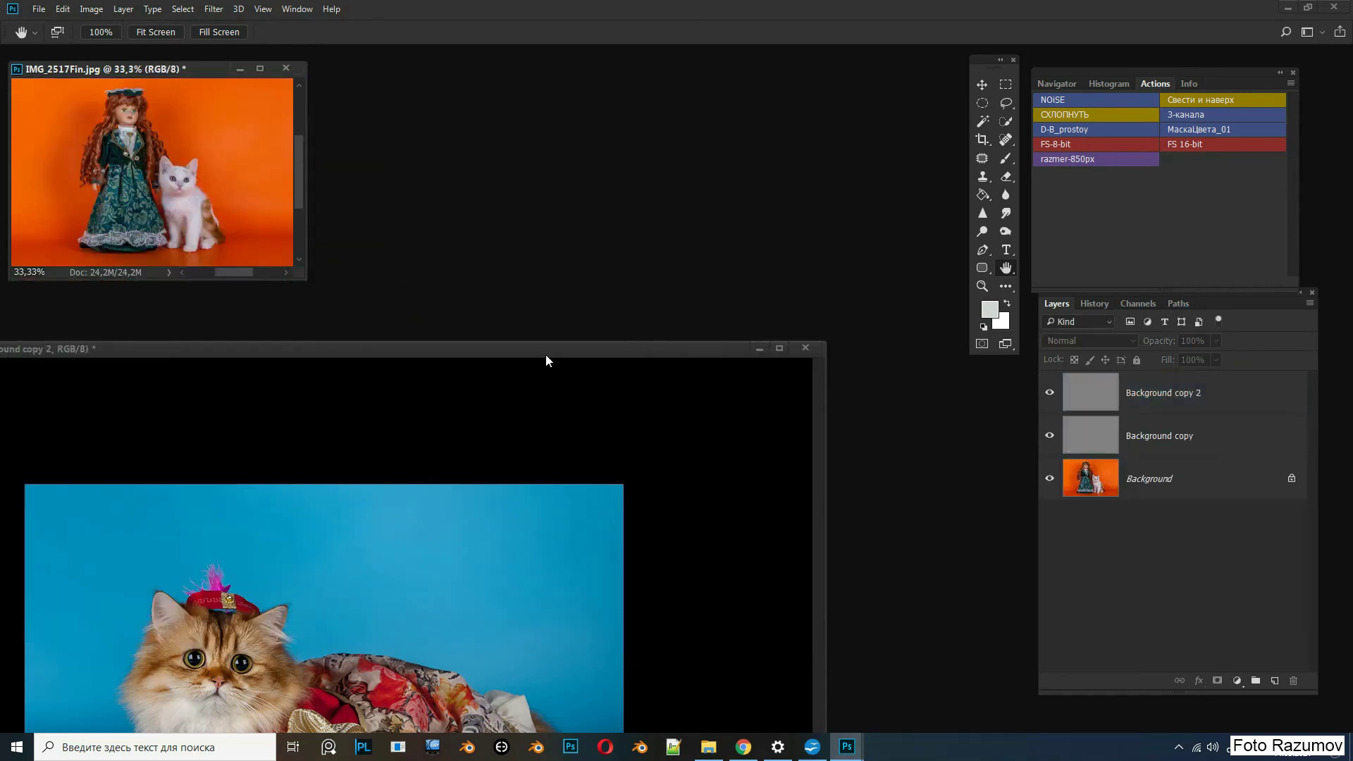
{"action": "left_click_drag", "start_coordinate": [305, 279], "coordinate": [707, 462]}
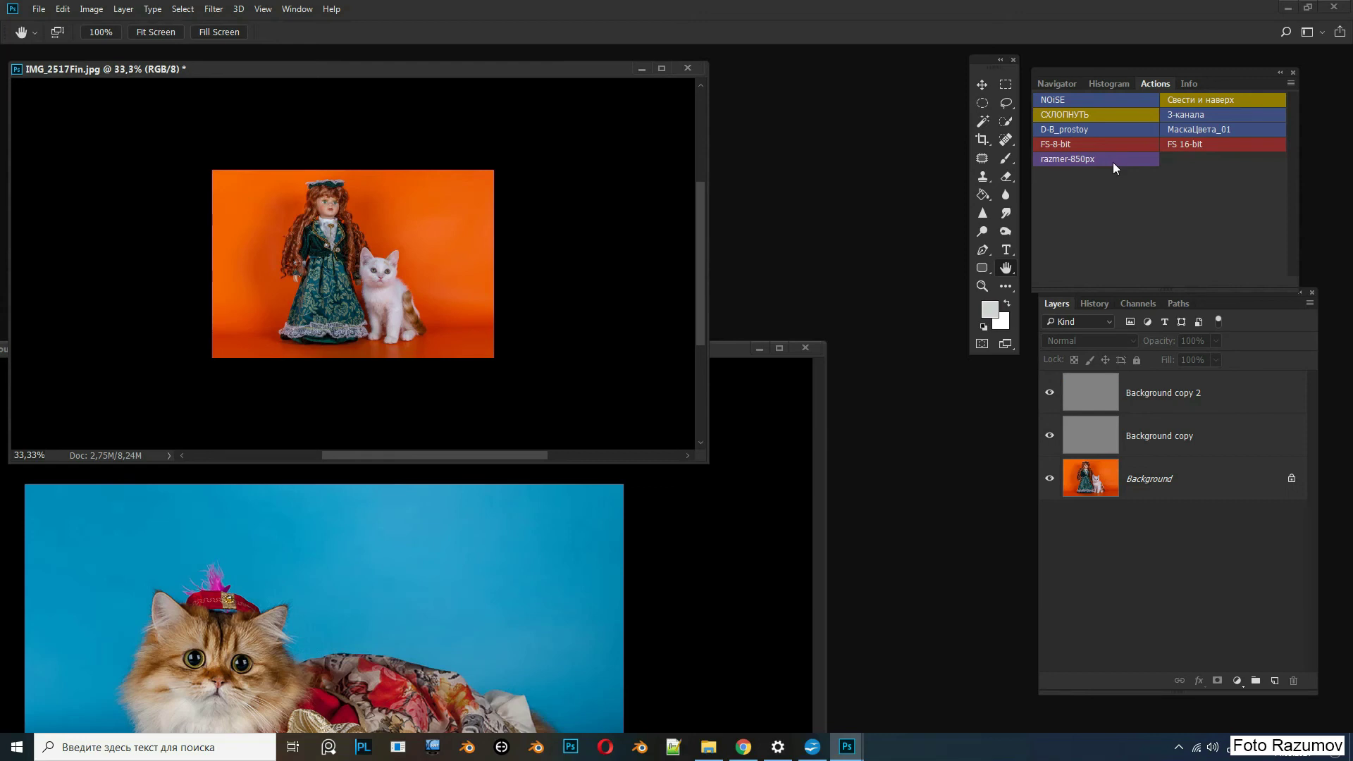
{"action": "left_click", "coordinate": [1290, 83]}
Rename the action from razmer-850px to razmer-900px and start re-recording its Image Size step.
{"action": "left_click", "coordinate": [1240, 96]}
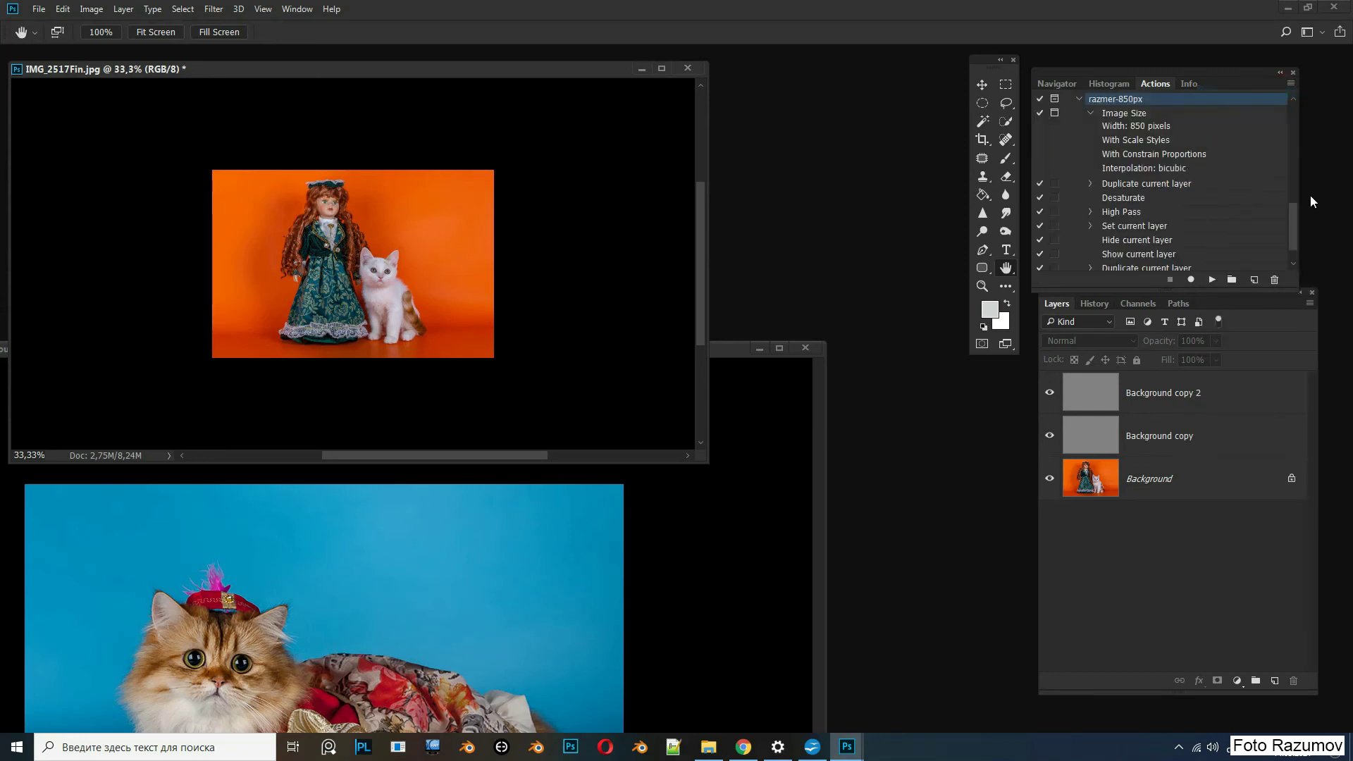
{"action": "left_click_drag", "start_coordinate": [1294, 222], "coordinate": [1293, 200]}
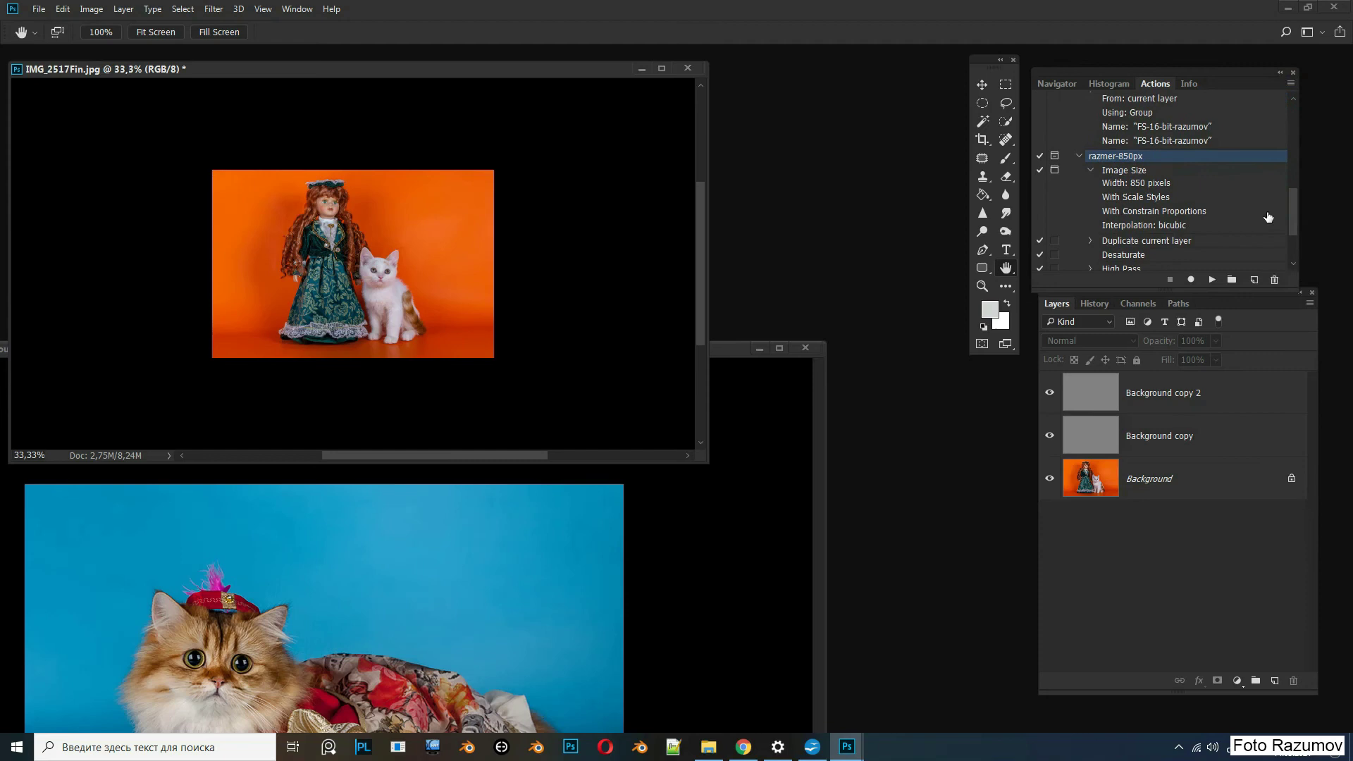
{"action": "double_click", "coordinate": [1131, 156]}
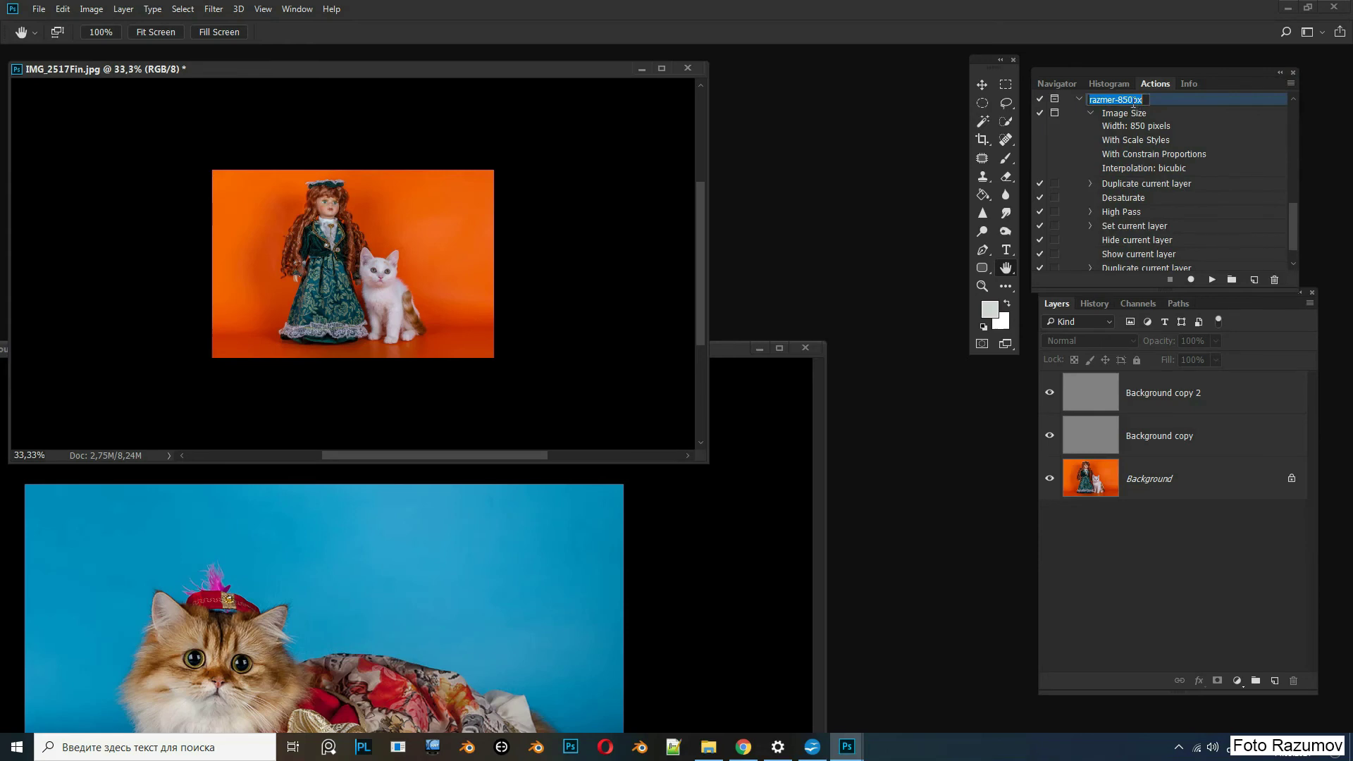
{"action": "left_click_drag", "start_coordinate": [1119, 100], "coordinate": [1129, 99]}
{"action": "type", "text": "990"}
{"action": "key", "text": "BackSpace"}
{"action": "key", "text": "BackSpace"}
{"action": "type", "text": "00"}
{"action": "key", "text": "Return"}
{"action": "left_click", "coordinate": [1055, 112]}
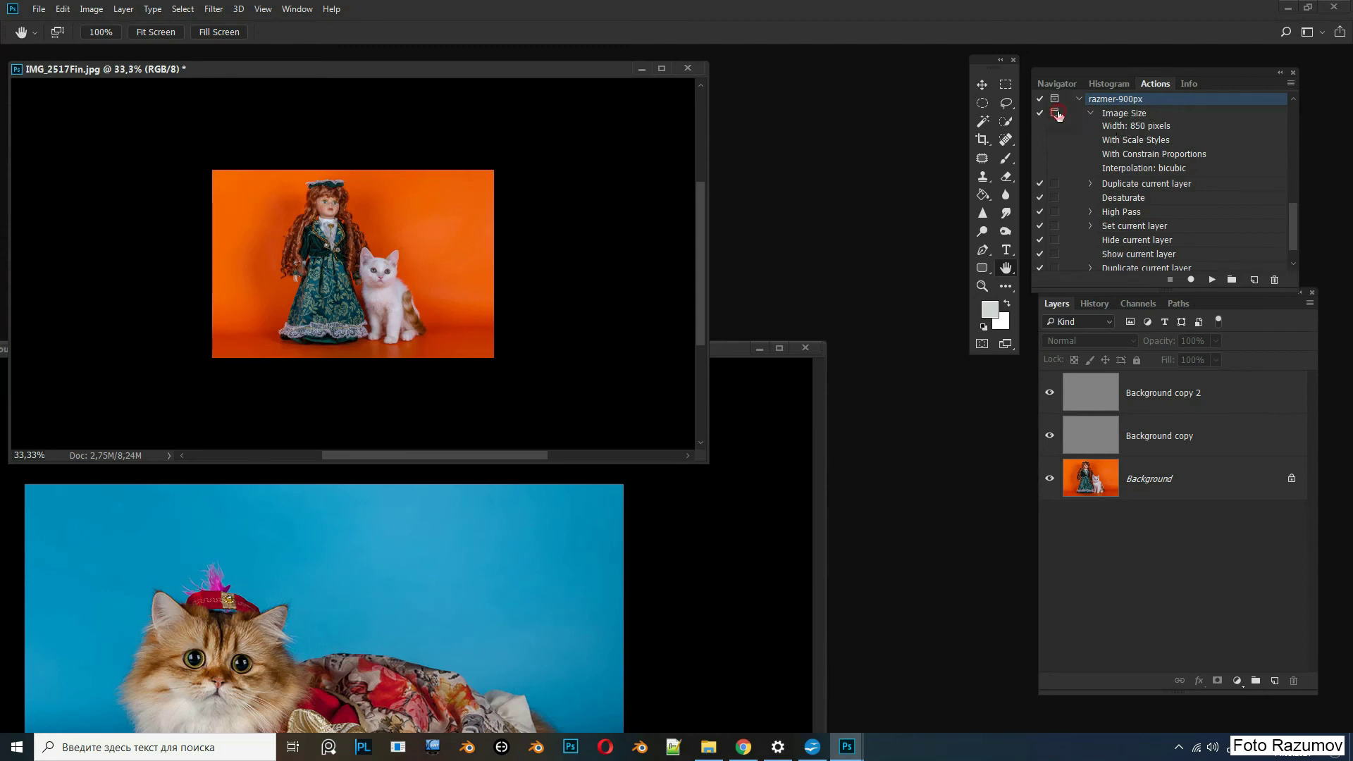
{"action": "double_click", "coordinate": [1127, 127]}
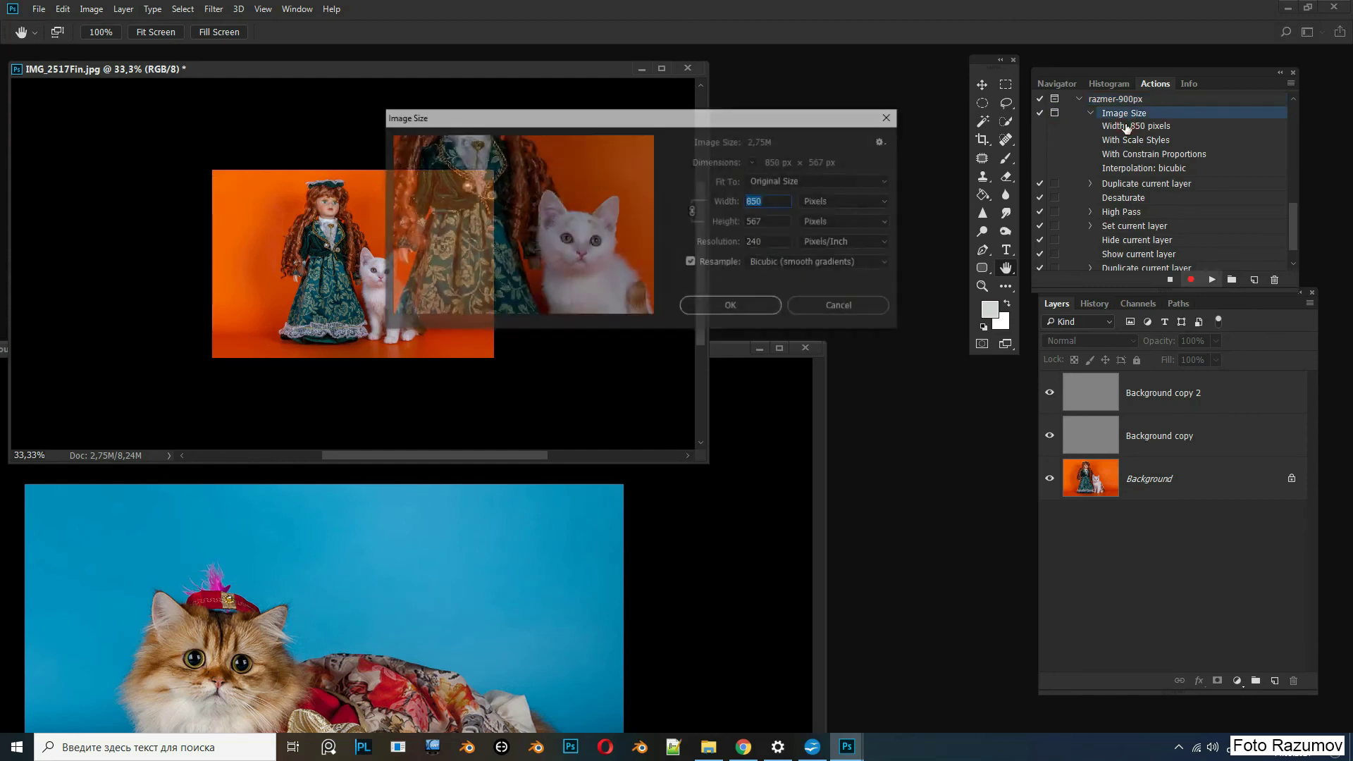
Record a 900-pixel width in the Image Size step and stop recording.
{"action": "type", "text": "900"}
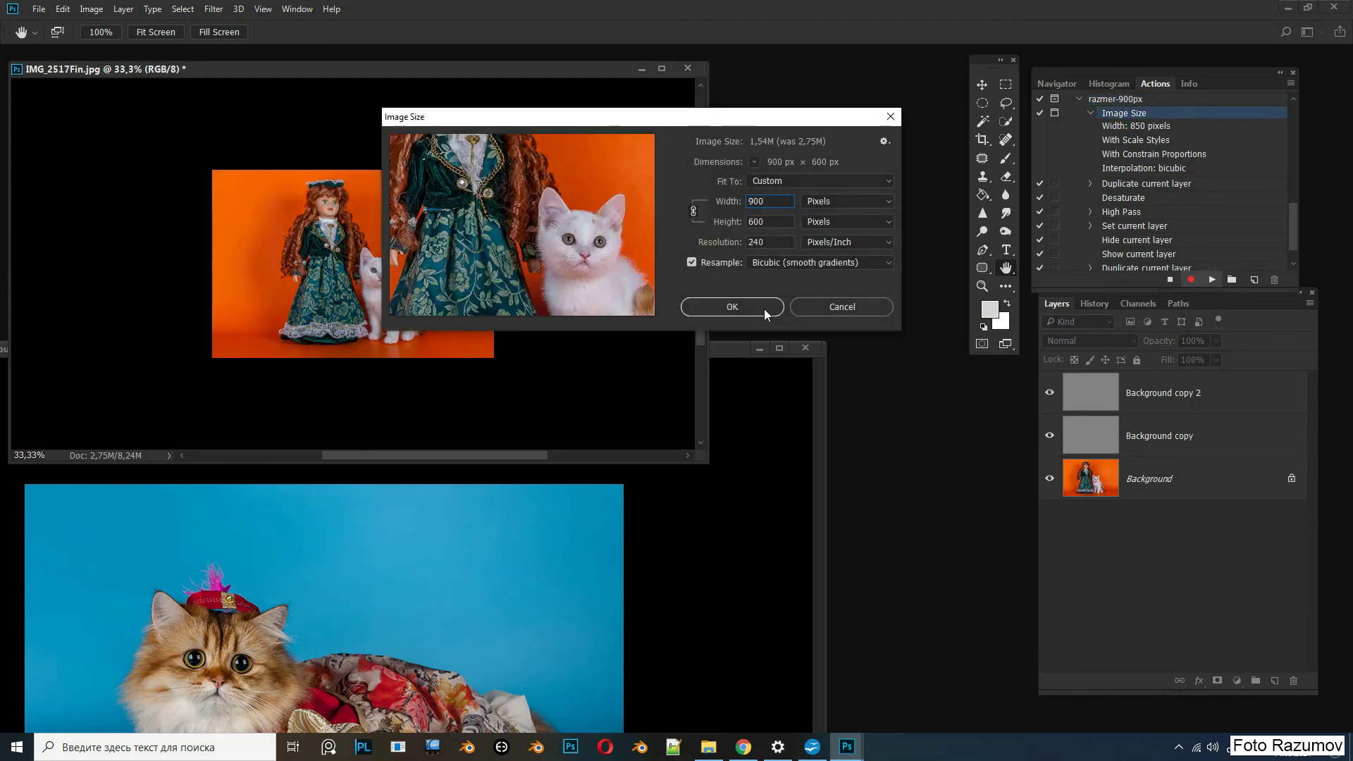
{"action": "left_click", "coordinate": [767, 306]}
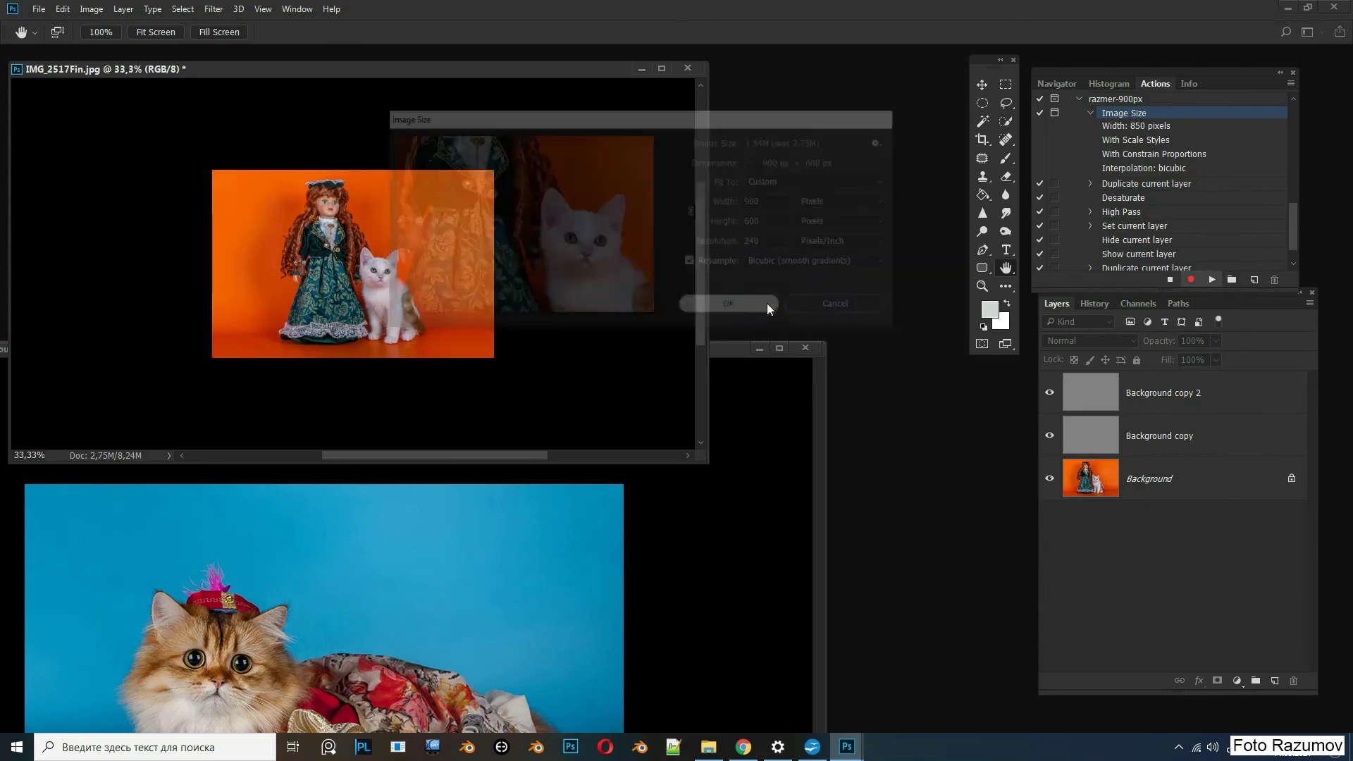
{"action": "left_click", "coordinate": [1055, 113]}
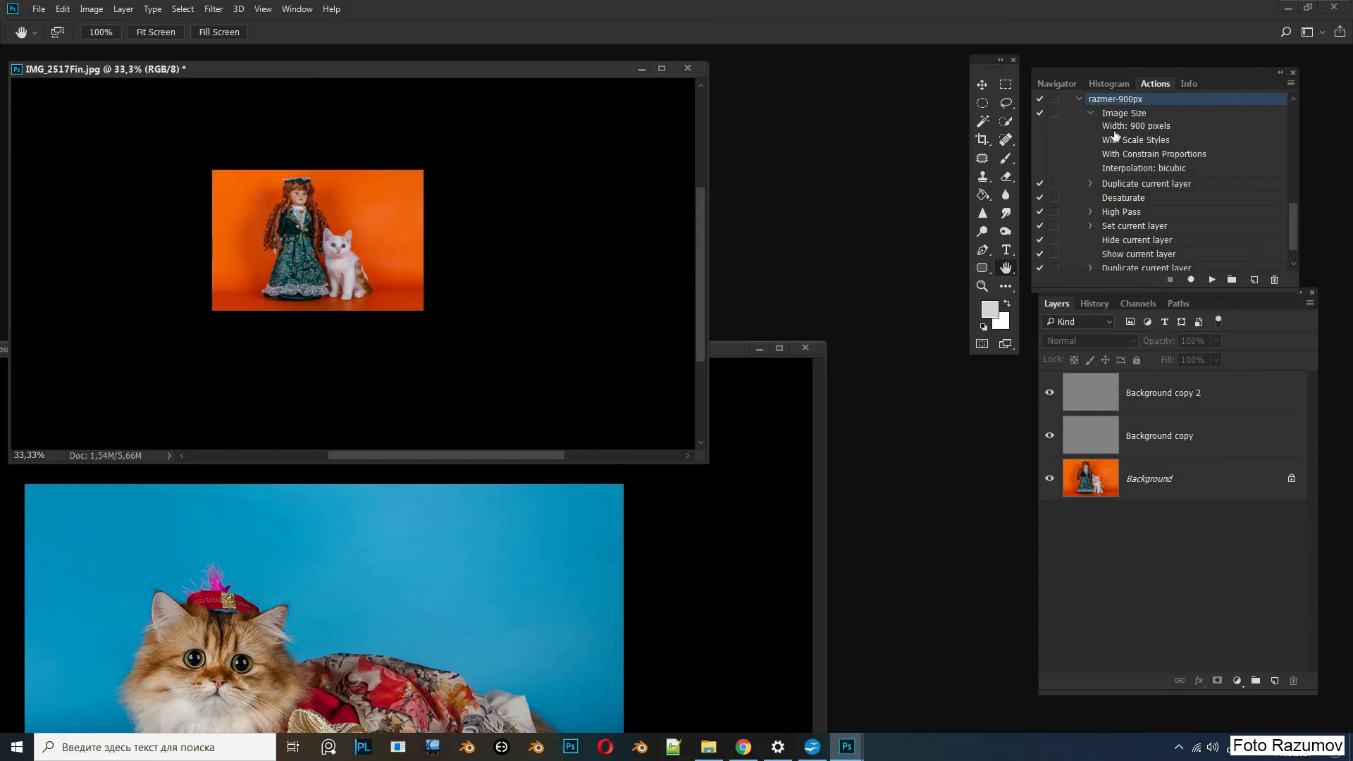
{"action": "left_click", "coordinate": [1291, 84]}
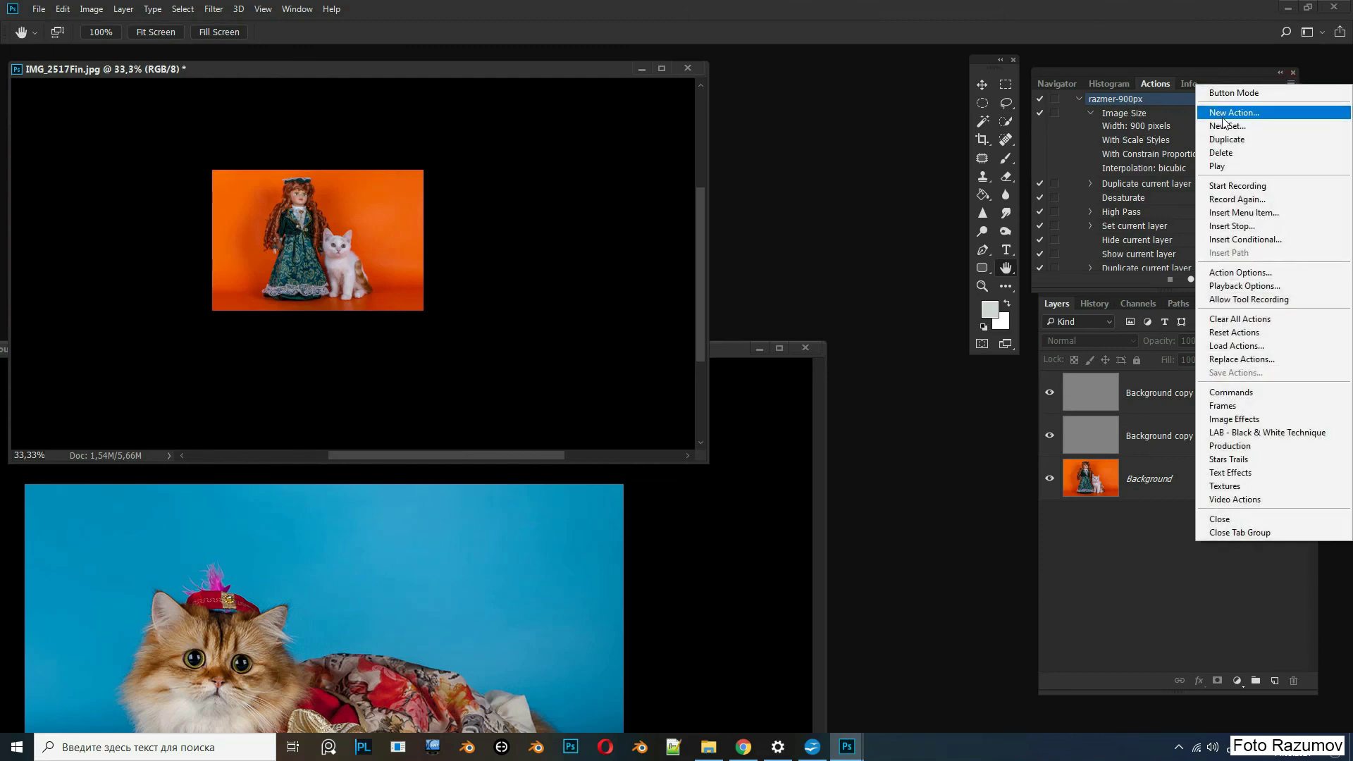
Return the actions to Button Mode and revert the photo to its opened state via History.
{"action": "left_click", "coordinate": [1234, 93]}
{"action": "left_click", "coordinate": [1097, 304]}
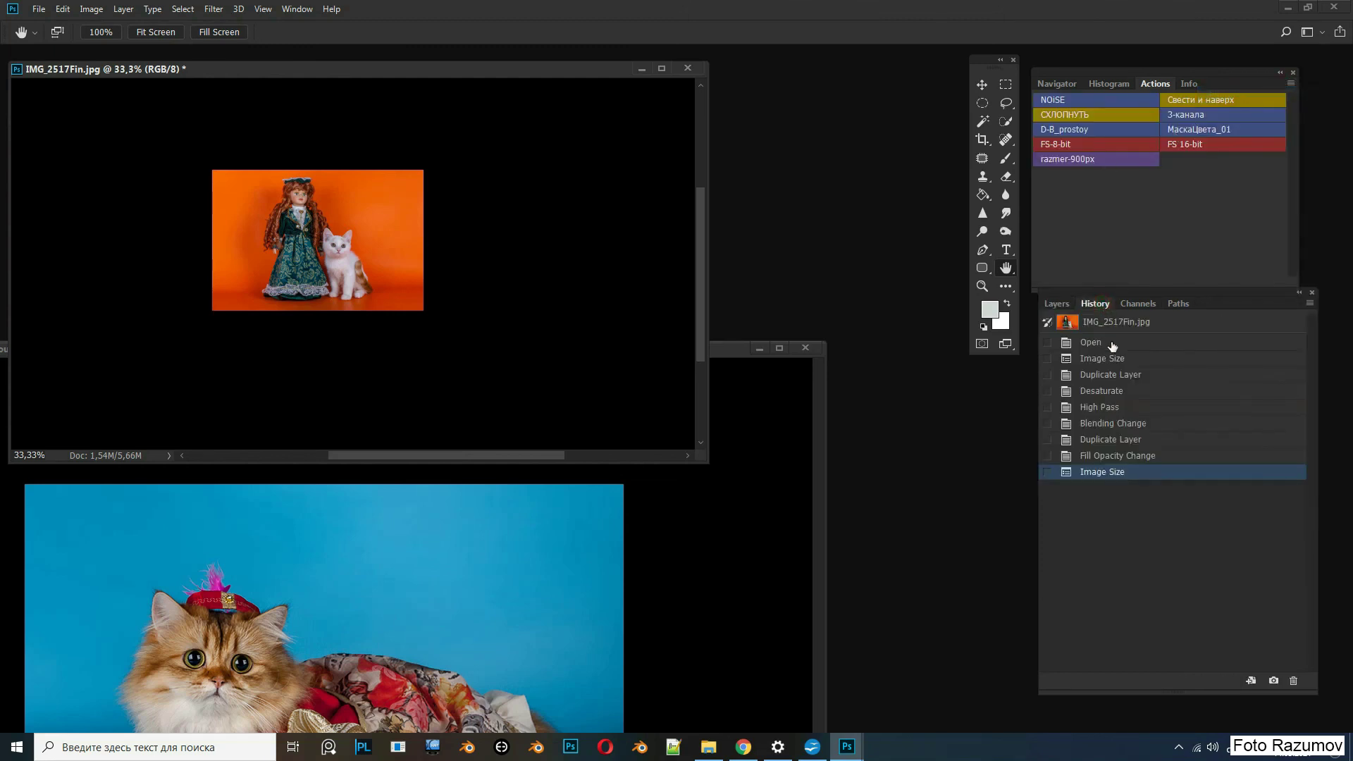
{"action": "left_click", "coordinate": [1104, 344]}
{"action": "left_click_drag", "start_coordinate": [698, 457], "coordinate": [901, 619]}
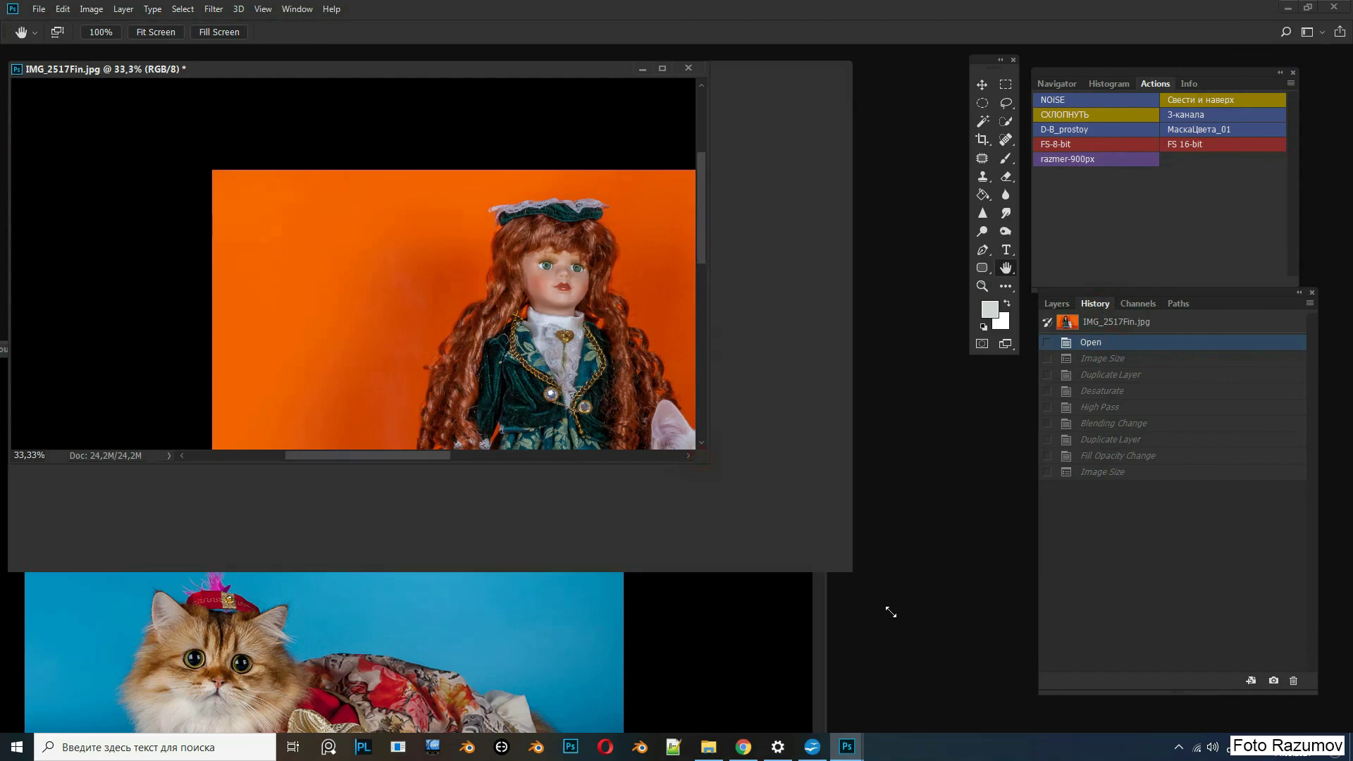
Check the original 3561 × 2374 size, then run razmer-900px and view the result at 100%.
{"action": "left_click", "coordinate": [119, 14]}
{"action": "mouse_move", "coordinate": [91, 8]}
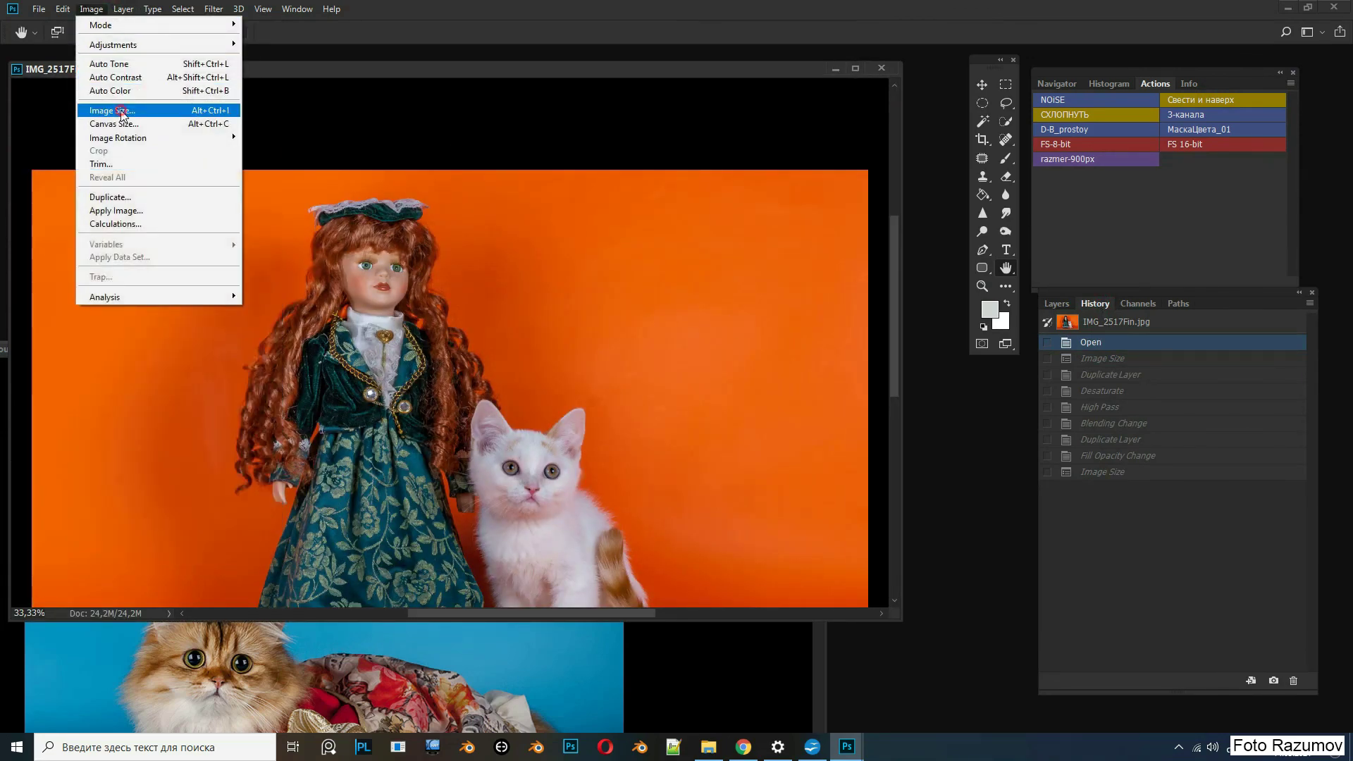
{"action": "left_click", "coordinate": [112, 111]}
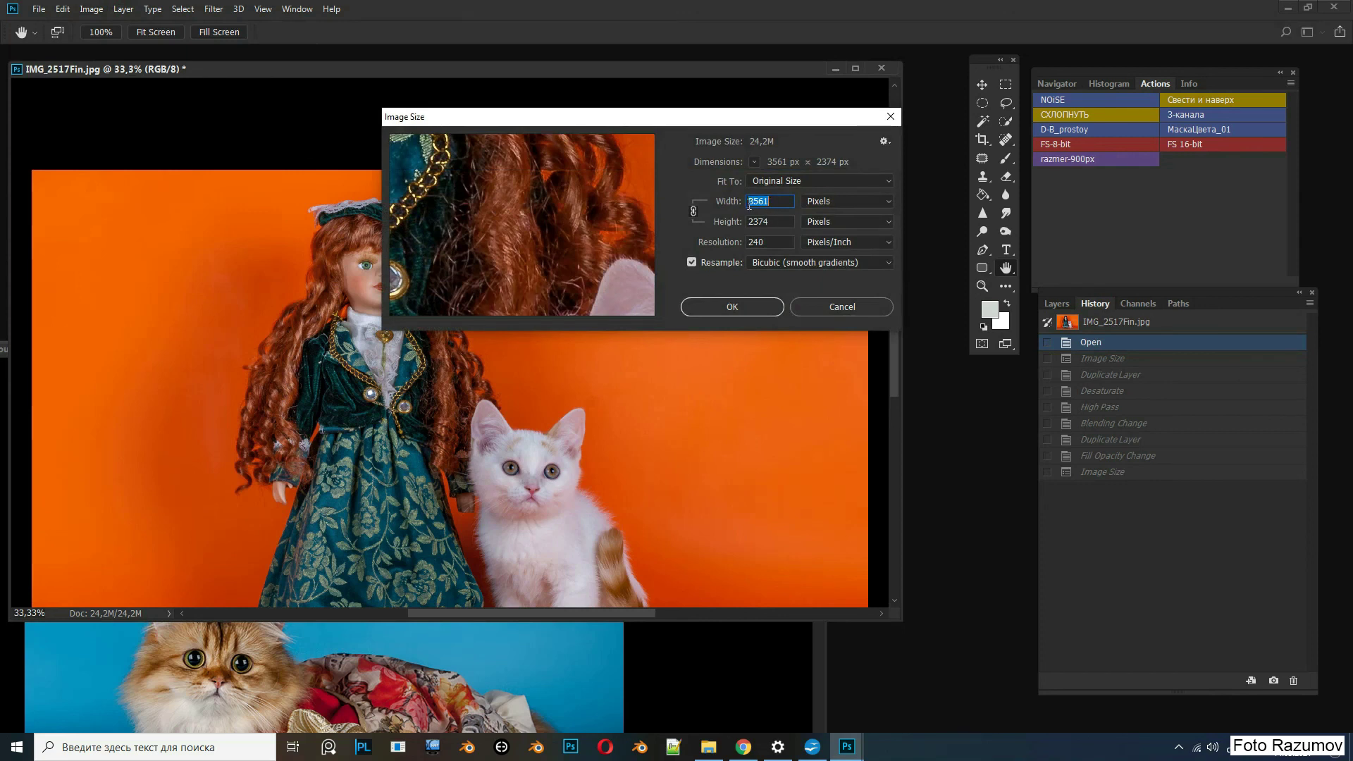
{"action": "left_click", "coordinate": [751, 305]}
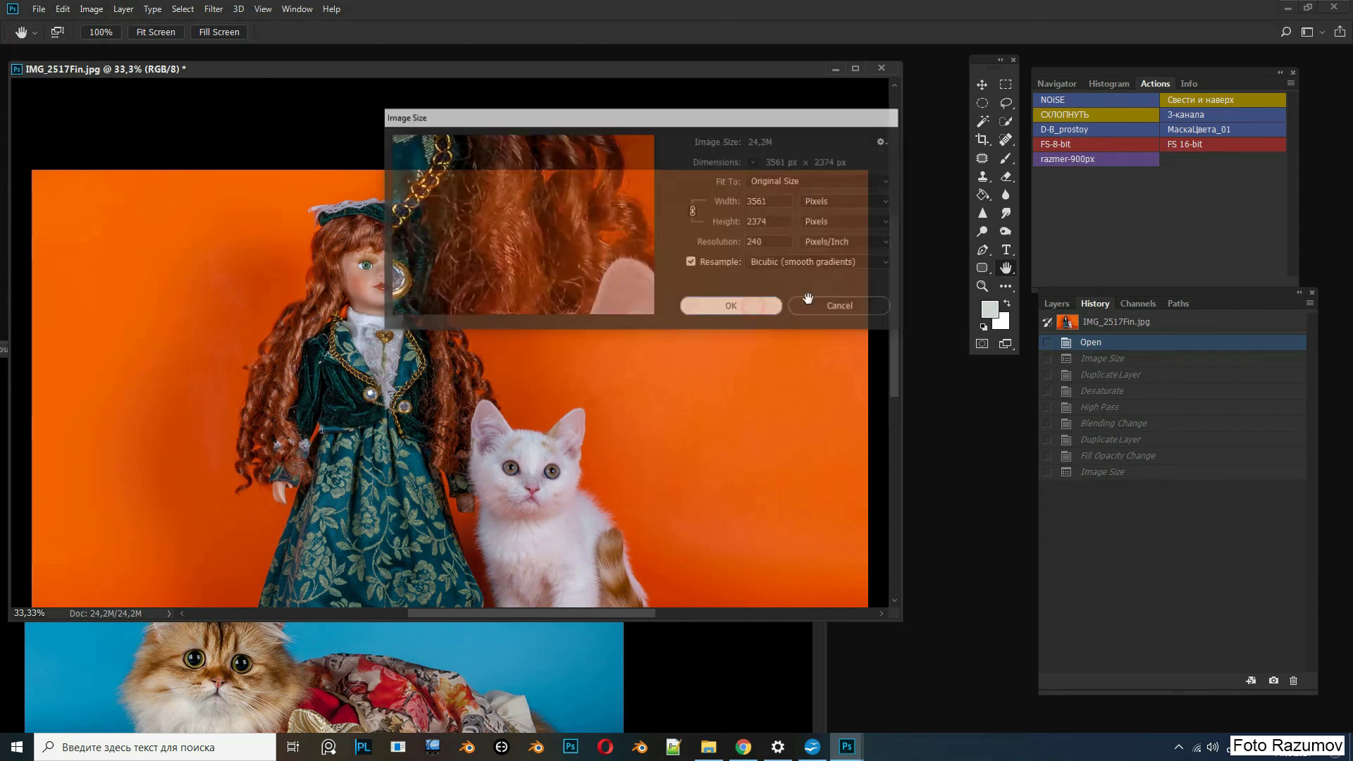
{"action": "left_click", "coordinate": [1106, 162]}
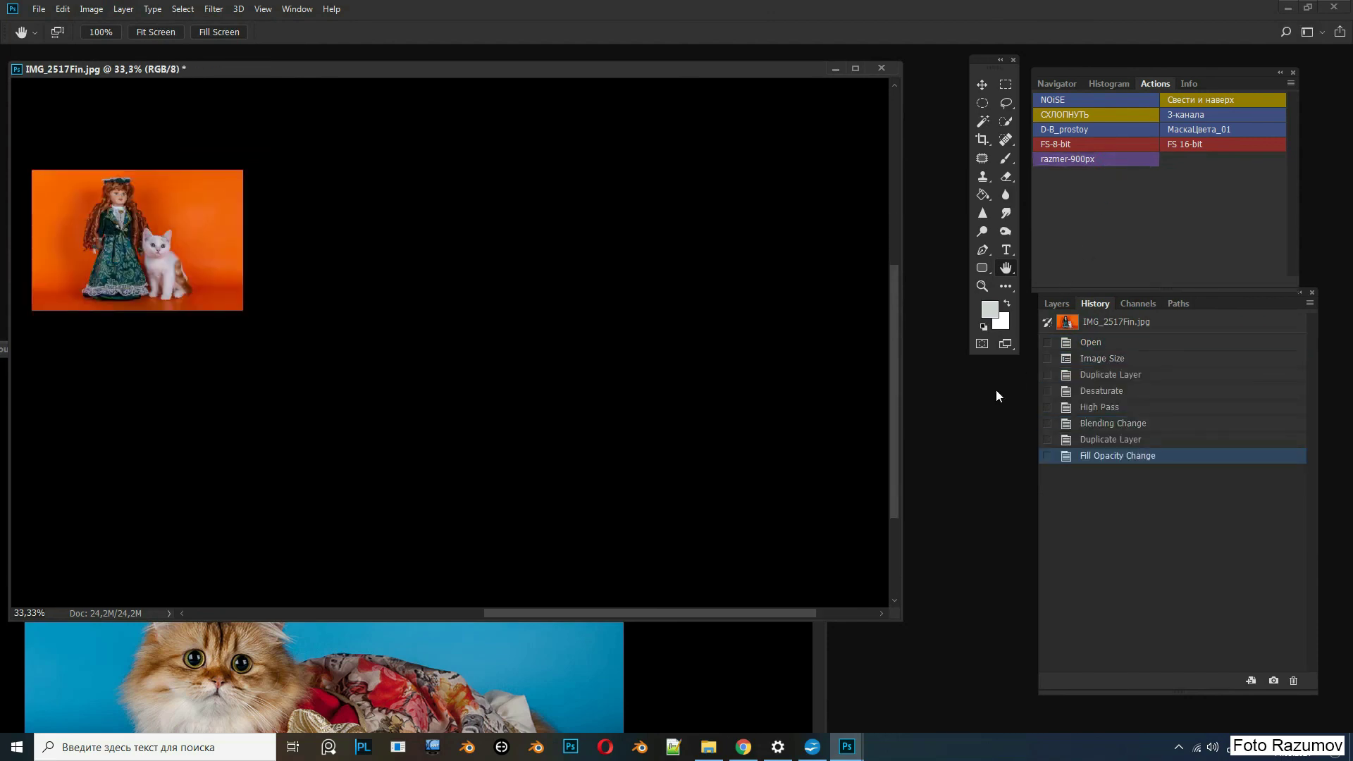
{"action": "double_click", "coordinate": [984, 287]}
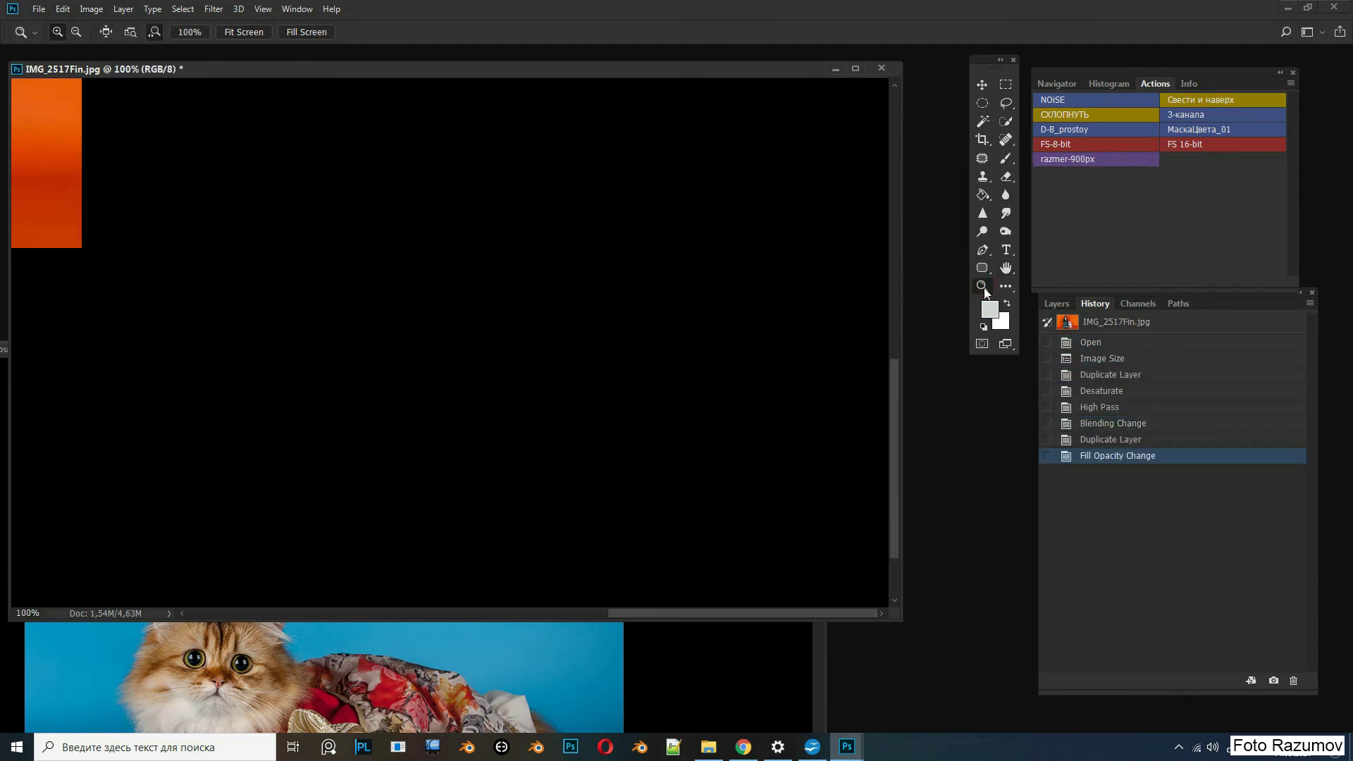
Fit the photo on screen, verify it is 900 × 600 pixels, and show its three layers.
{"action": "double_click", "coordinate": [1006, 268]}
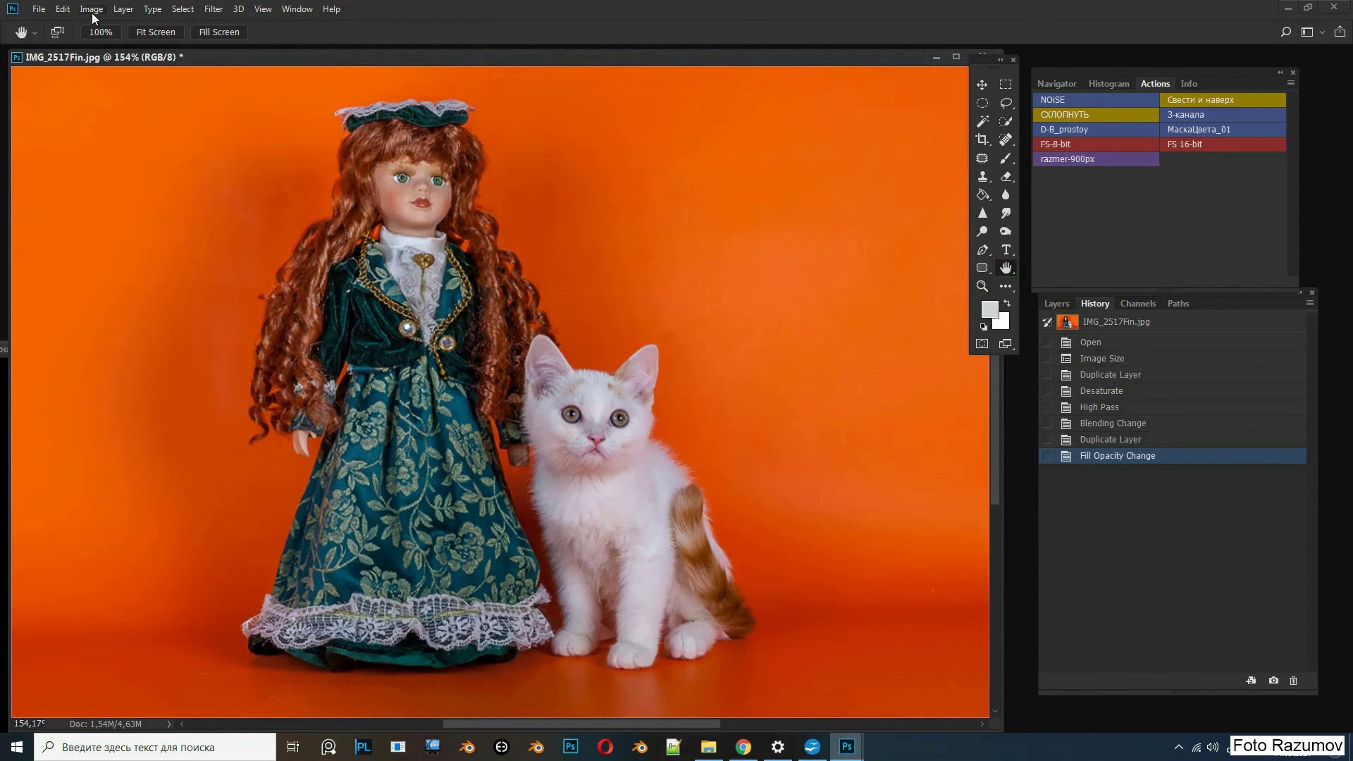
{"action": "left_click", "coordinate": [91, 8]}
{"action": "left_click", "coordinate": [112, 111]}
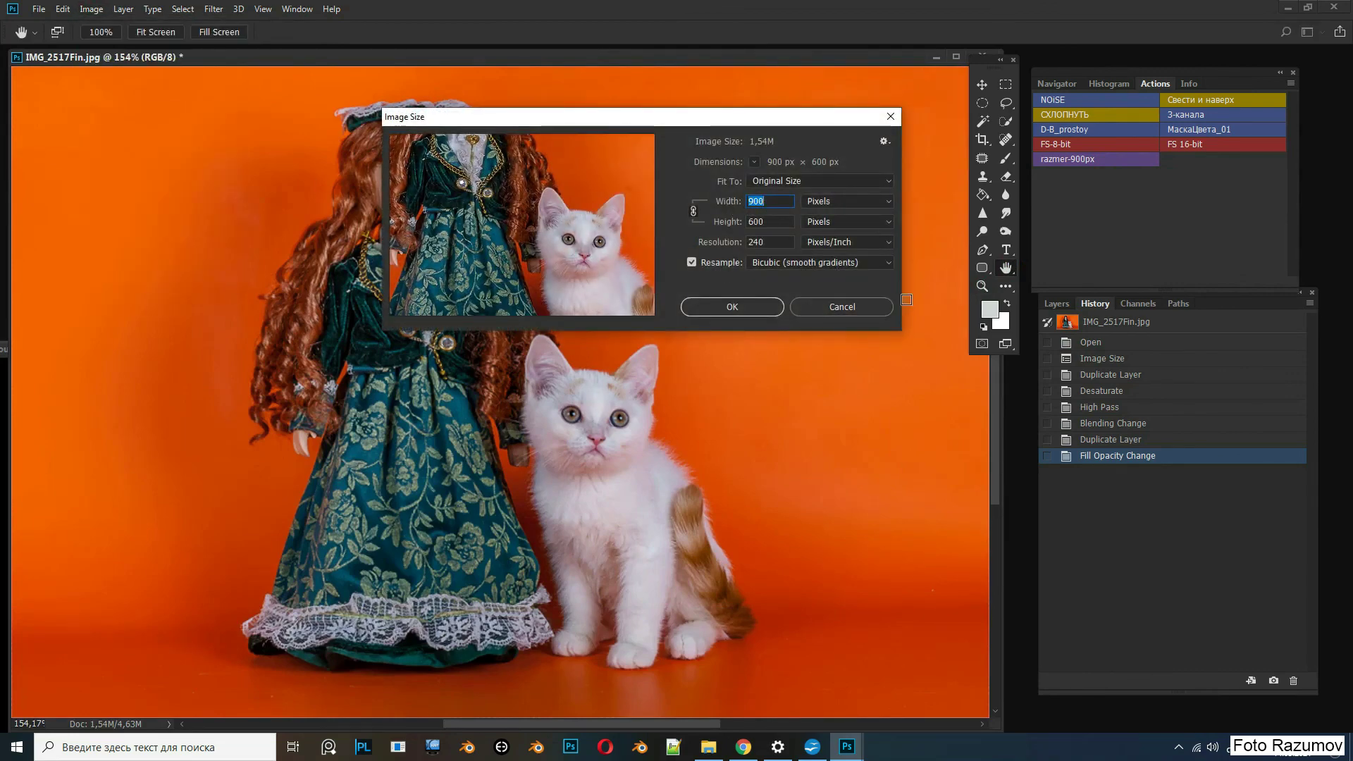
{"action": "key", "text": "Return"}
{"action": "left_click", "coordinate": [1056, 303]}
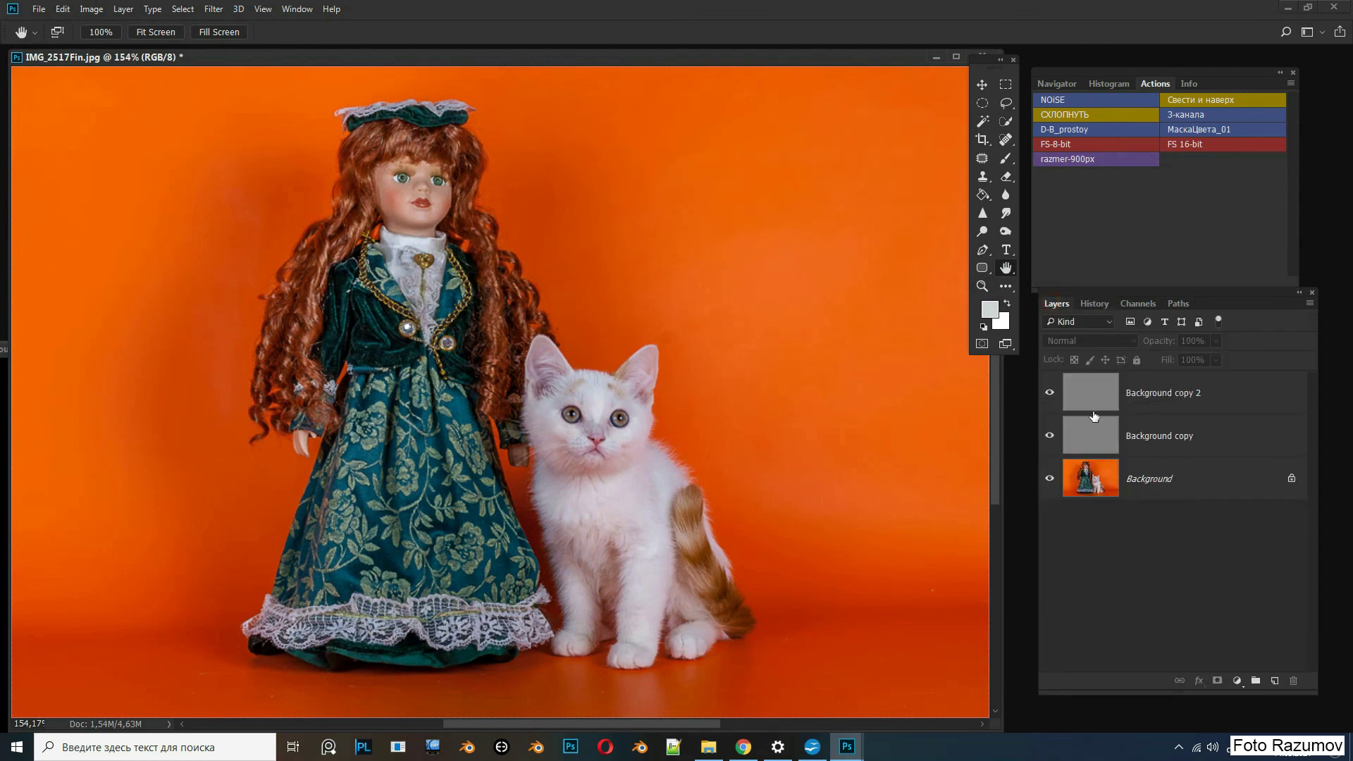
{"action": "left_click_drag", "start_coordinate": [890, 56], "coordinate": [817, 72]}
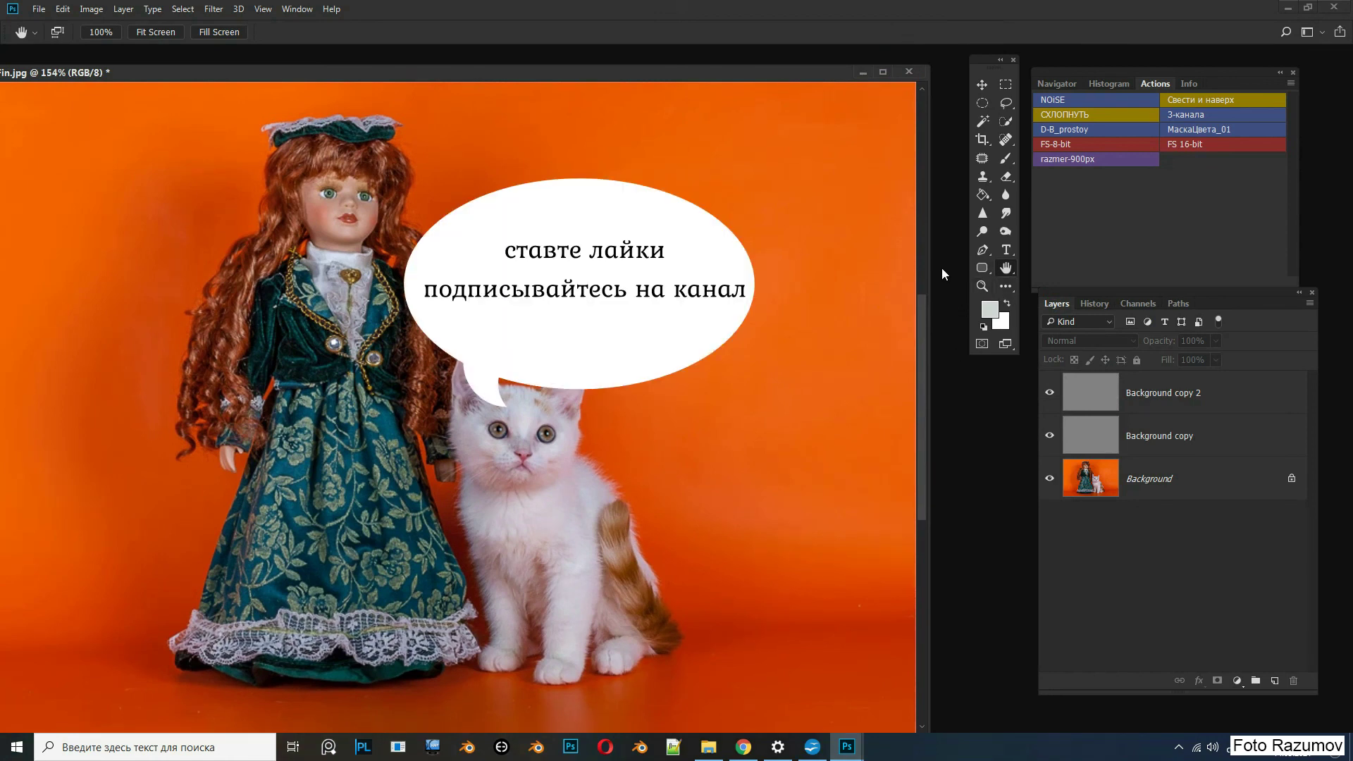
{"action": "left_click_drag", "start_coordinate": [816, 69], "coordinate": [762, 77]}
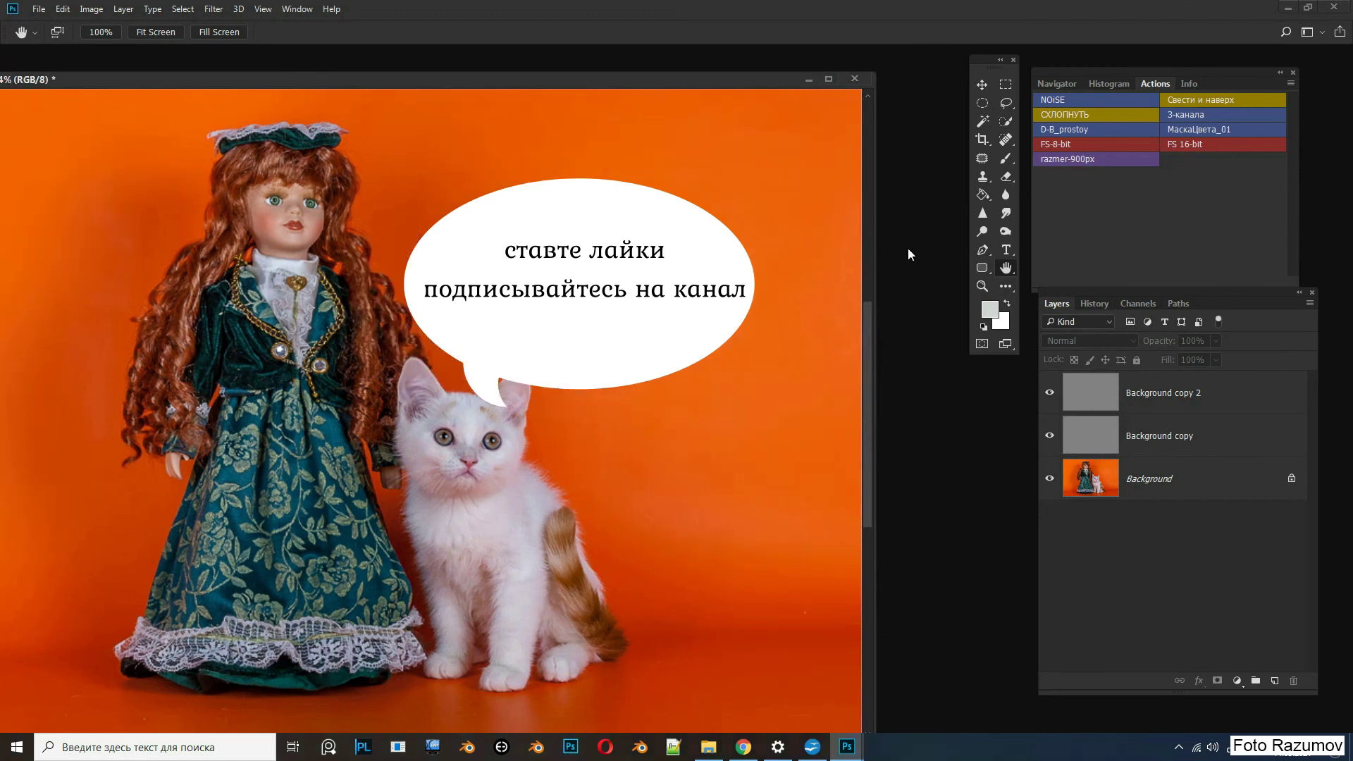